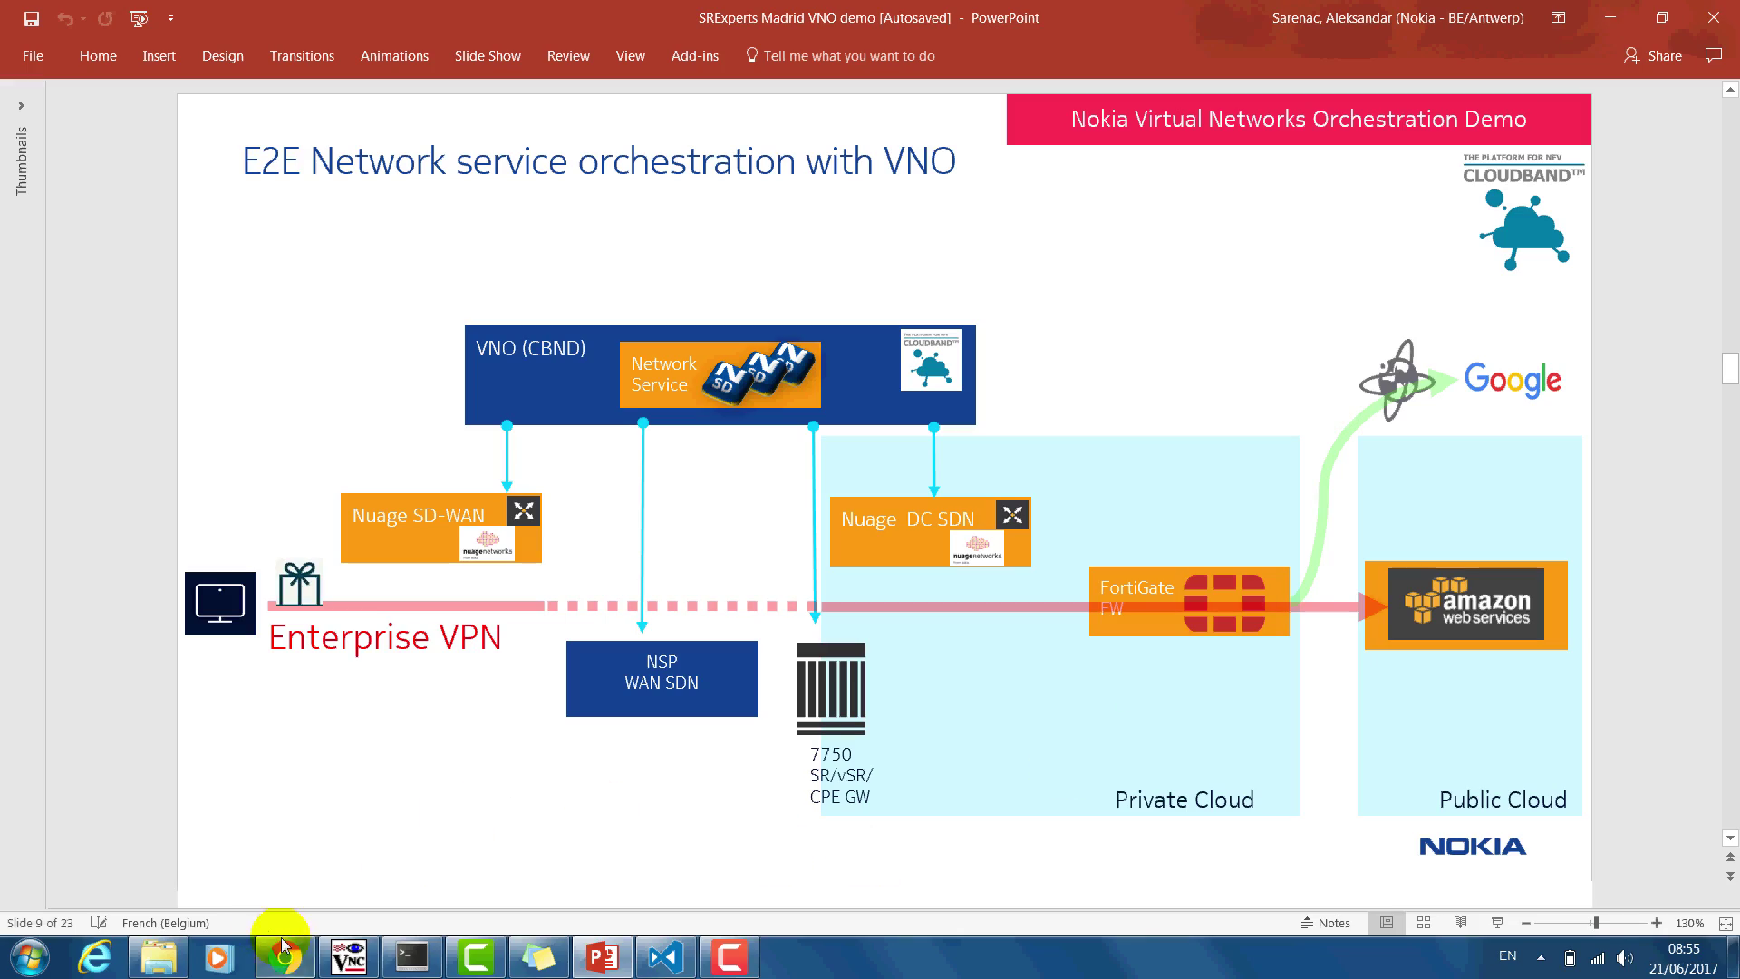
# Step: Switch to CloudBand Network Director in Chrome and start a new instance from the Amazon Virtual Private Cloud Interconnect catalog descriptor
pyautogui.click(284, 958)
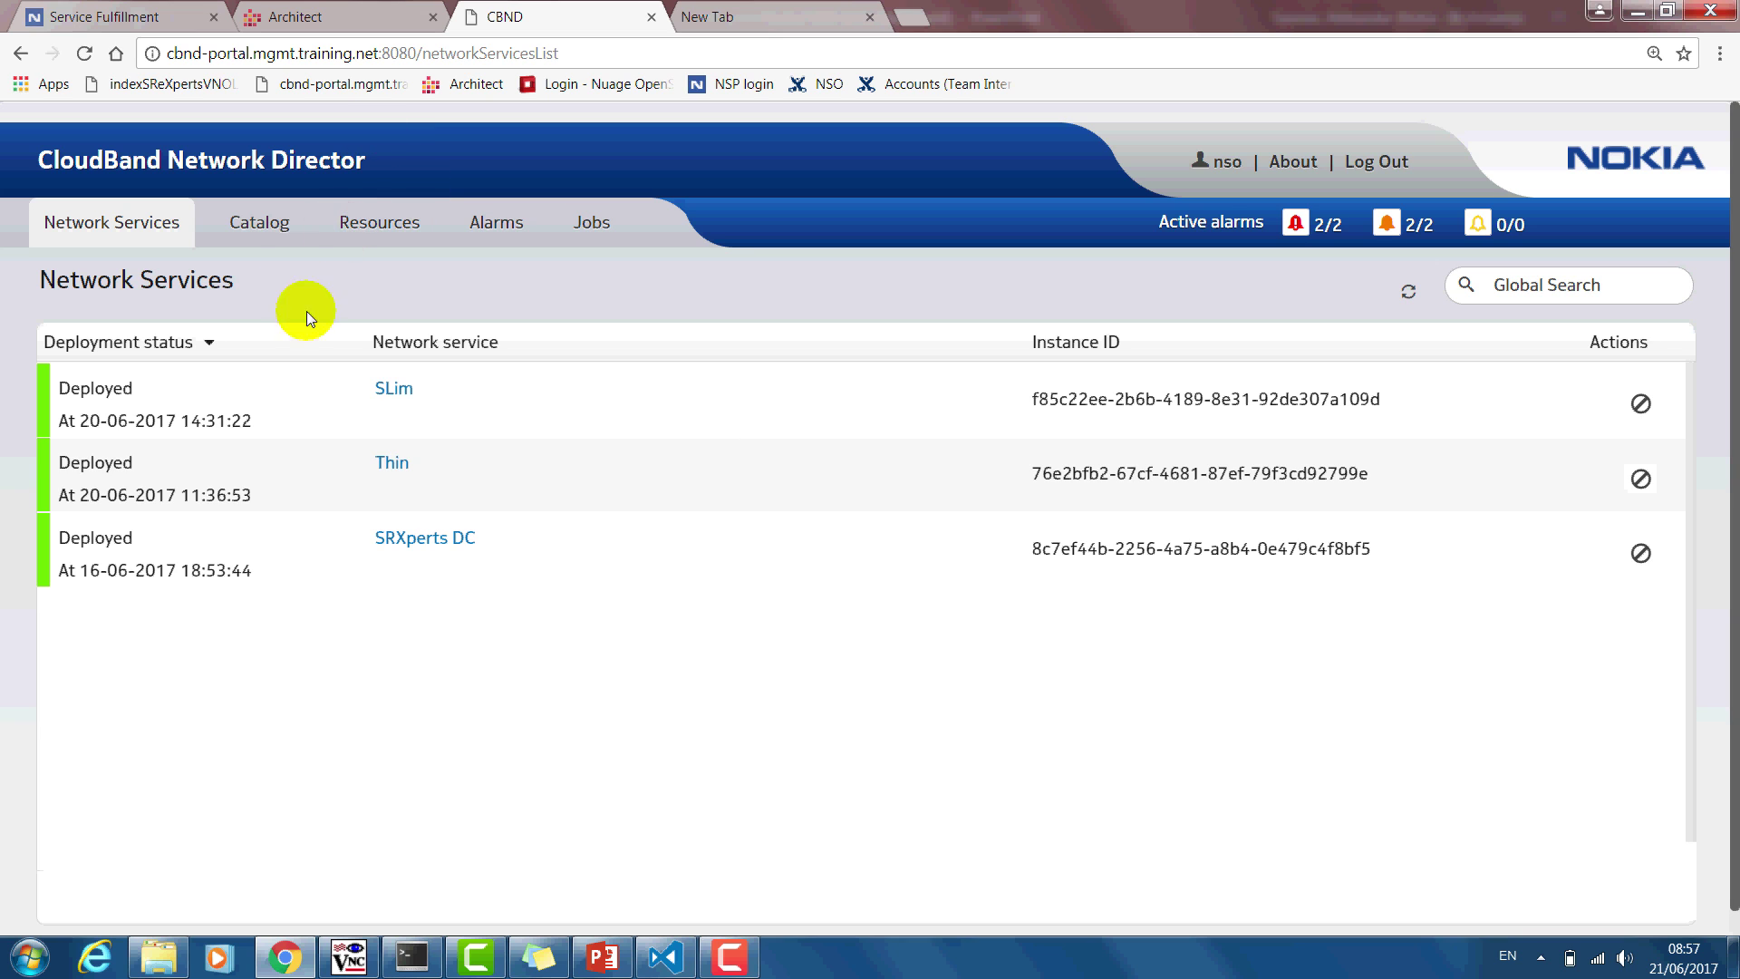
pyautogui.click(276, 223)
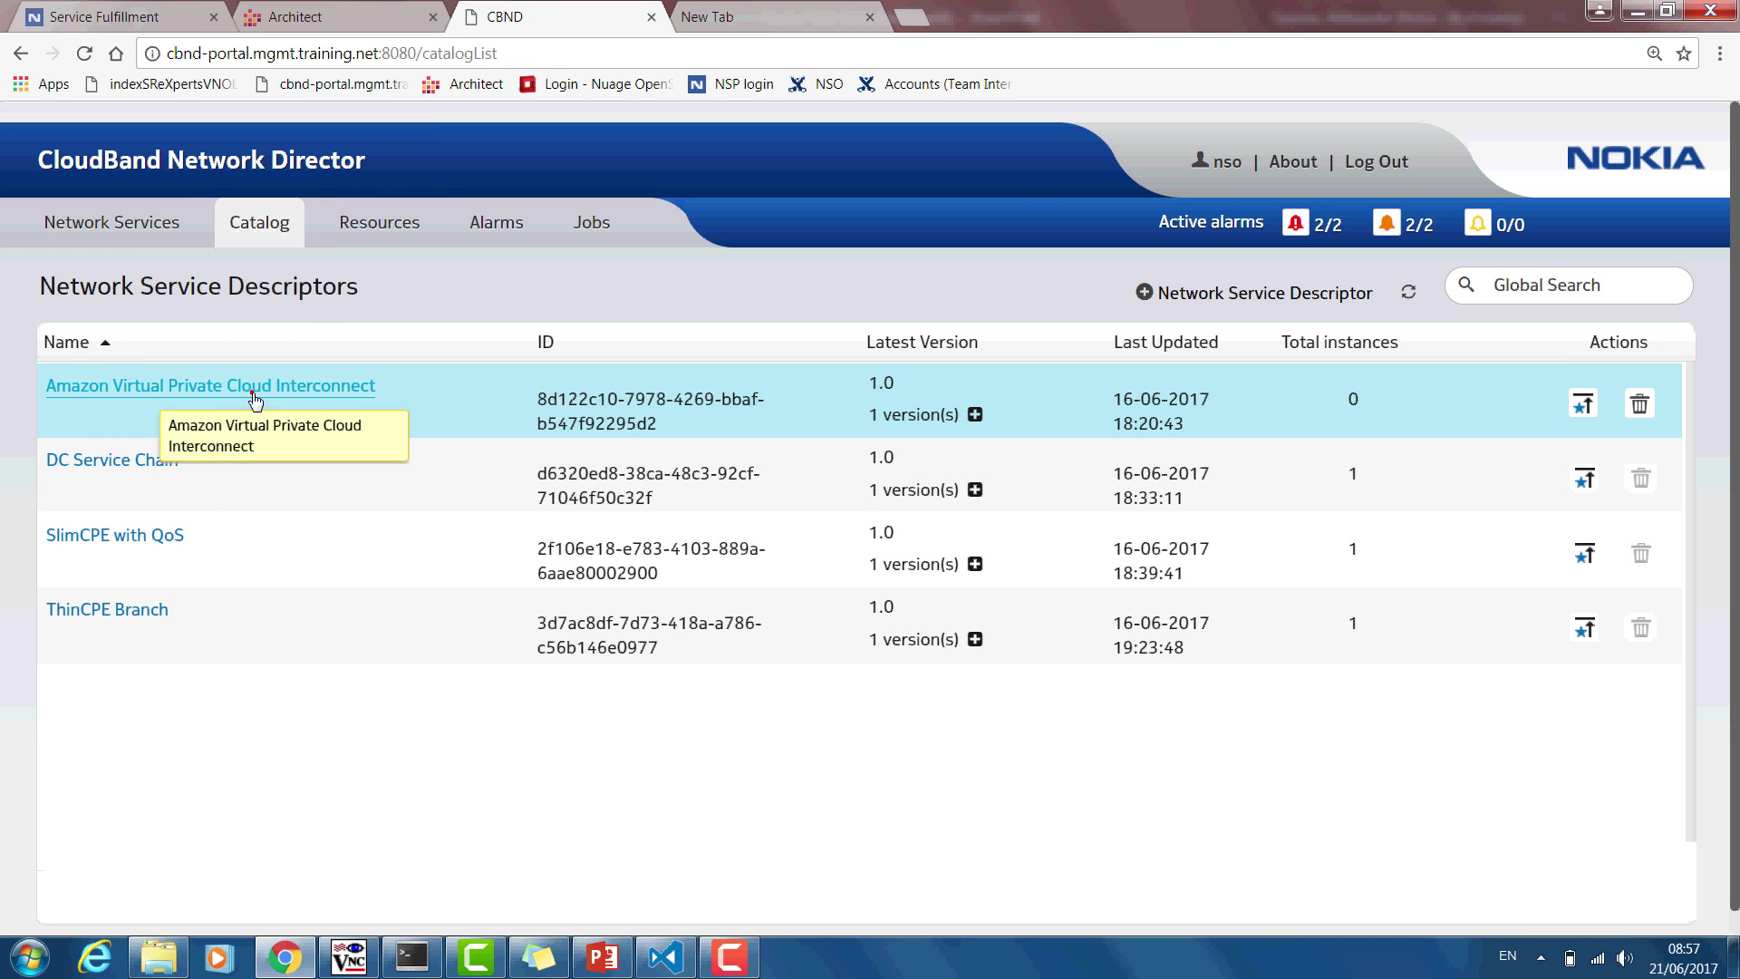
pyautogui.click(243, 388)
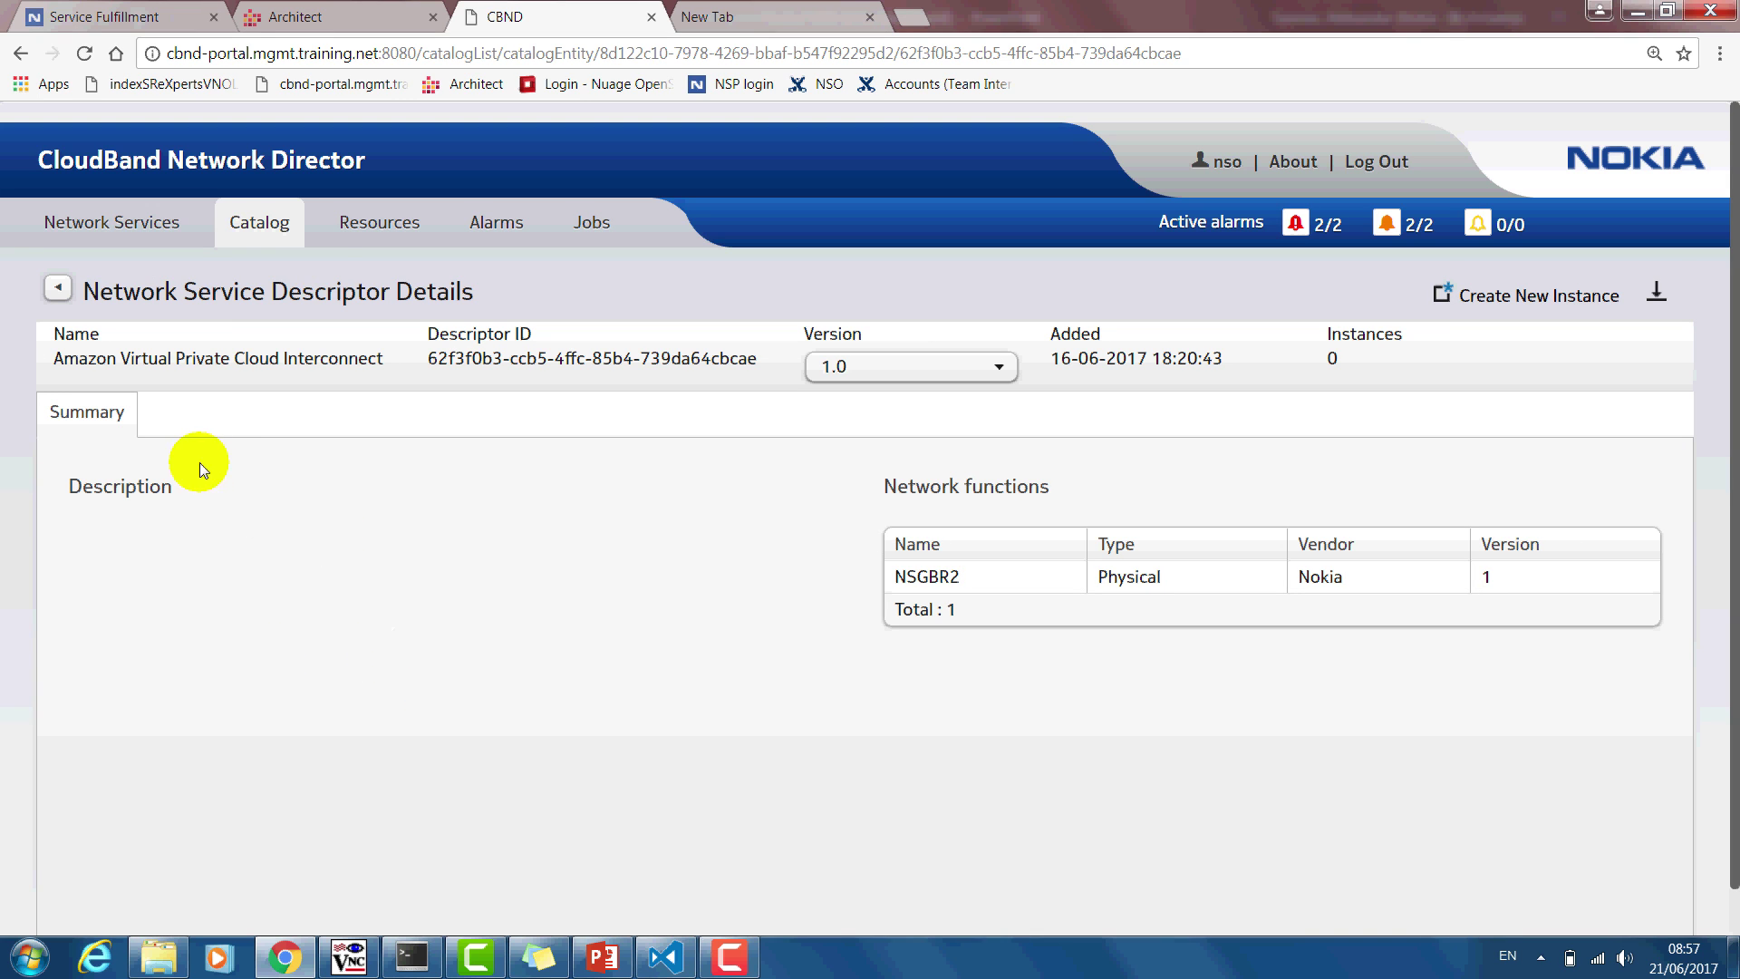
pyautogui.click(1534, 295)
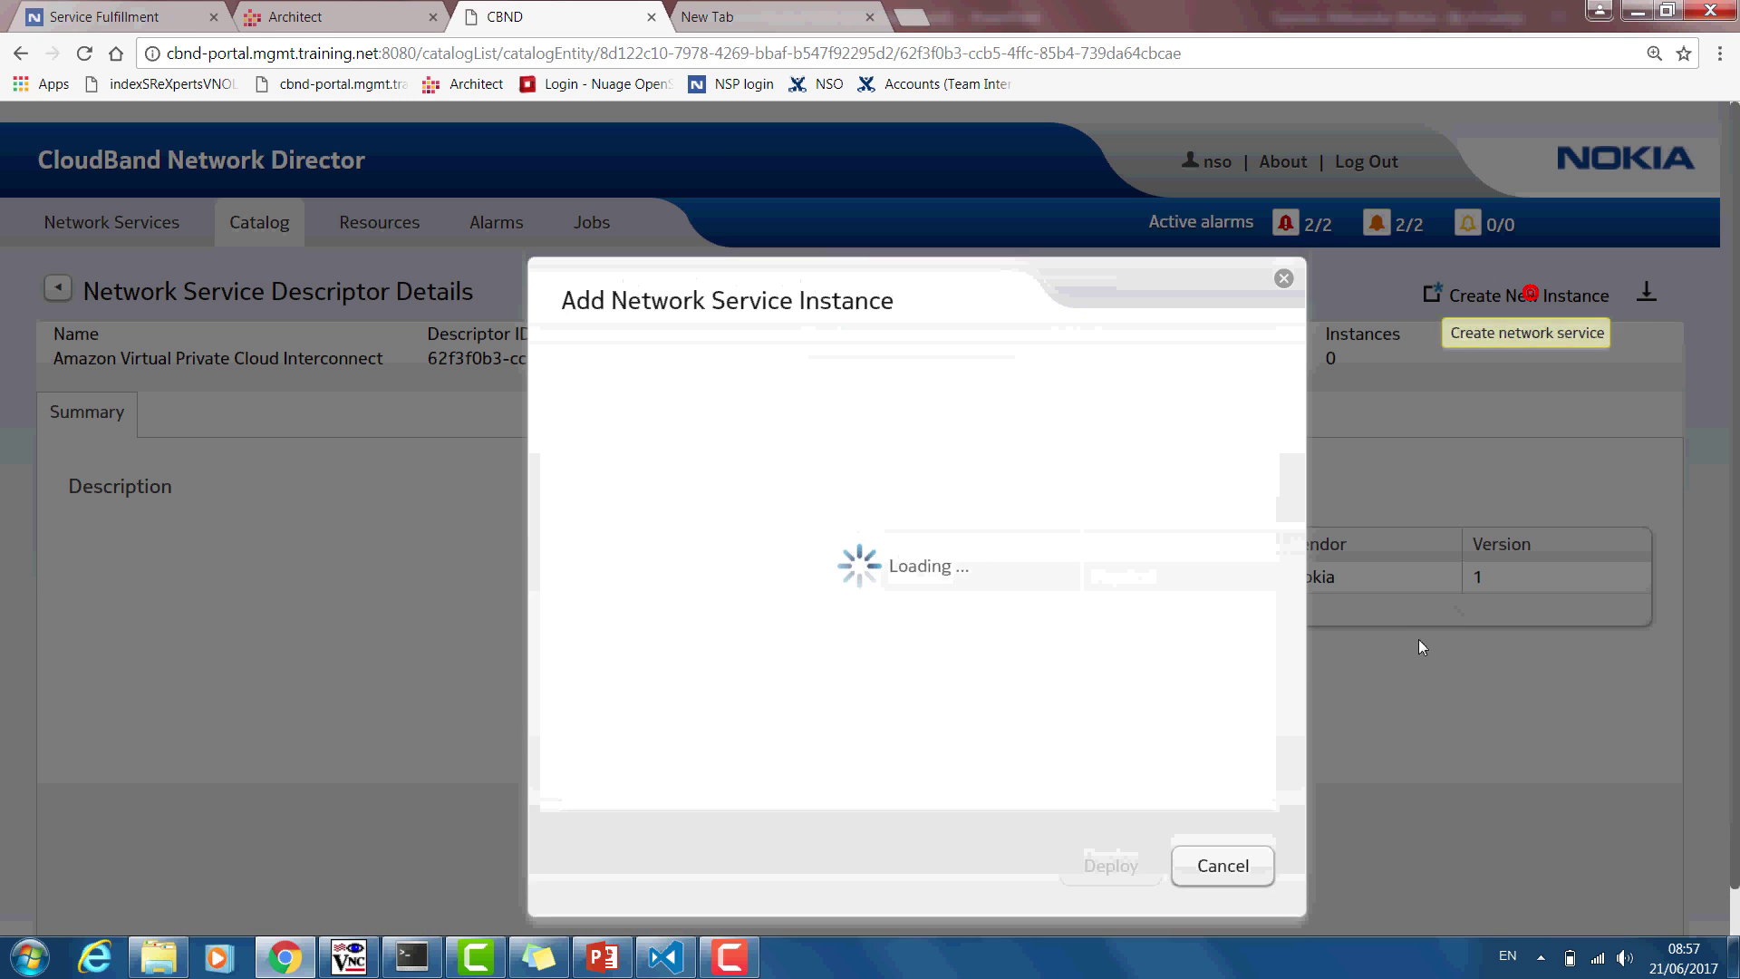
# Step: Name the network service instance "AWS branch" and enter "branch" as its description
pyautogui.click(903, 418)
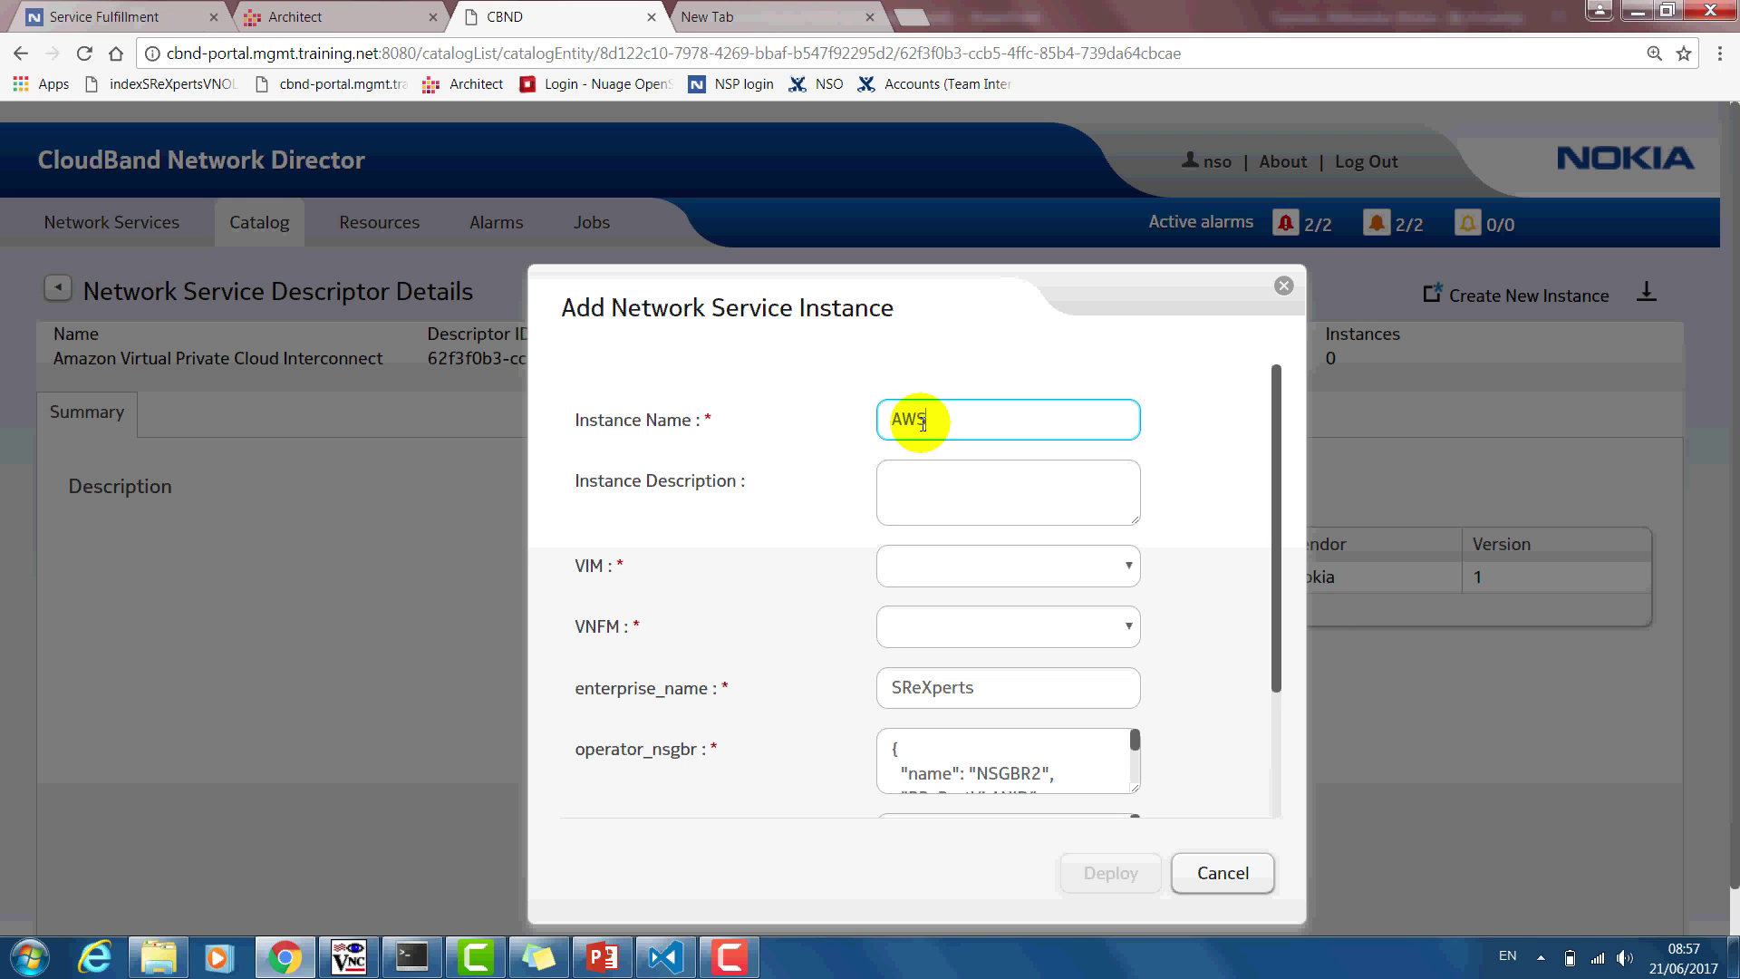
pyautogui.write('AWS branch')
pyautogui.click(982, 494)
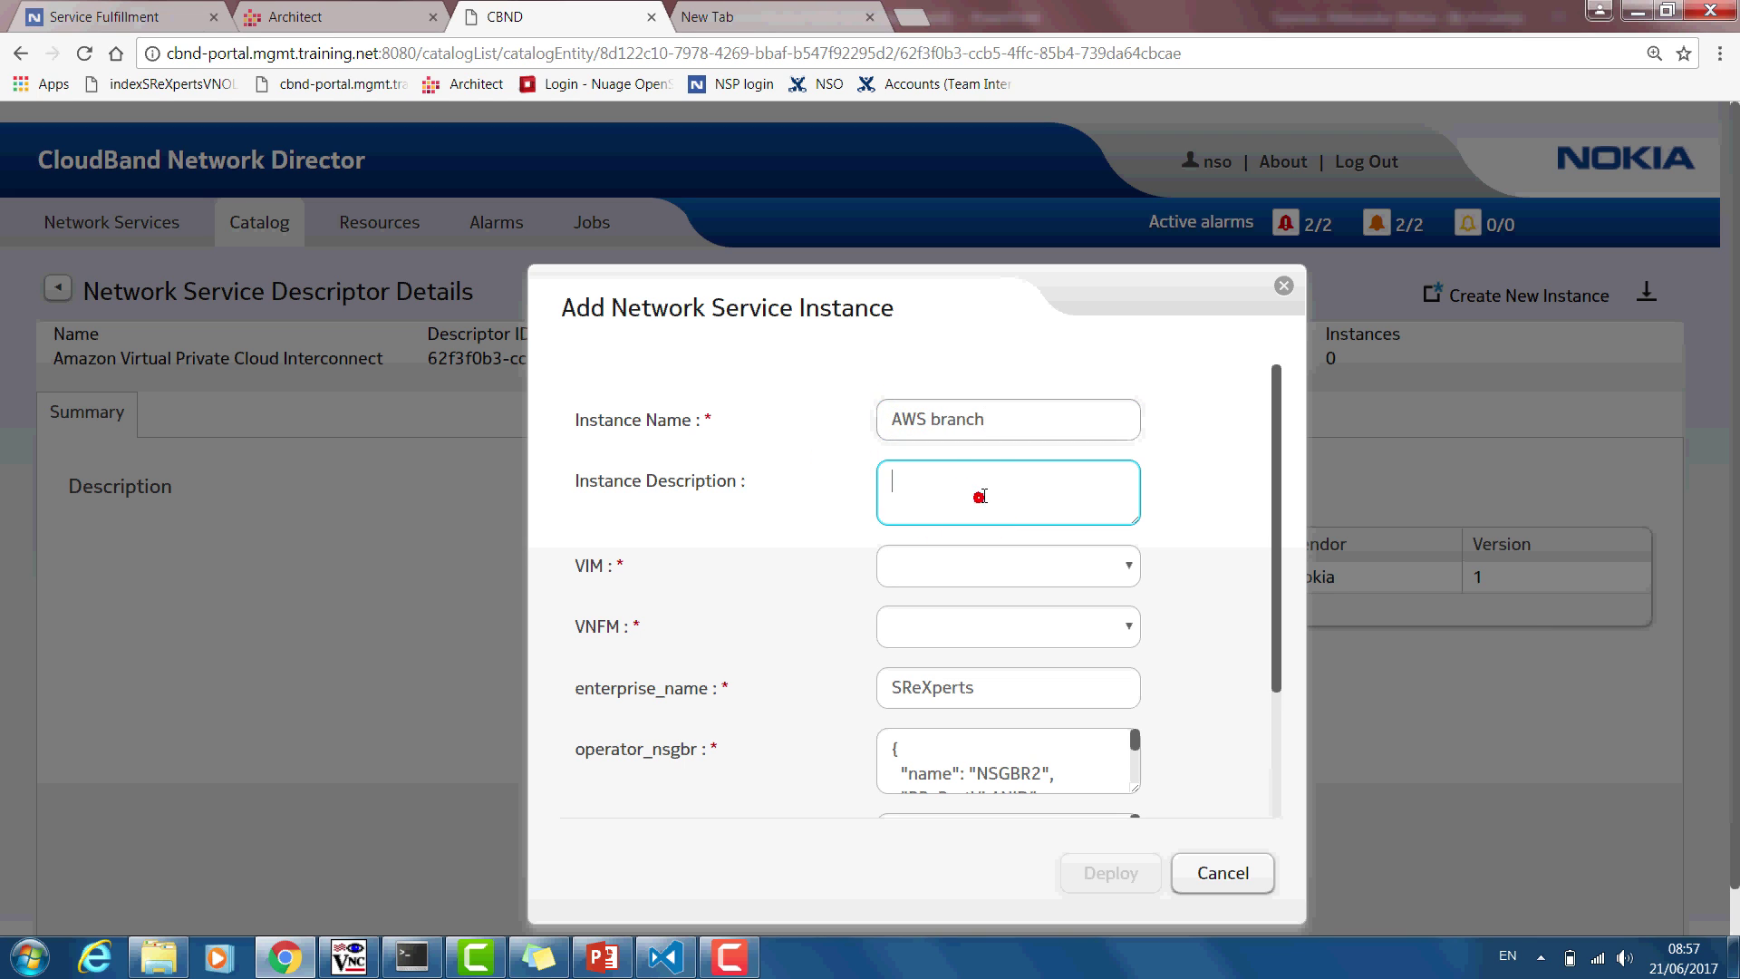
pyautogui.write('brac')
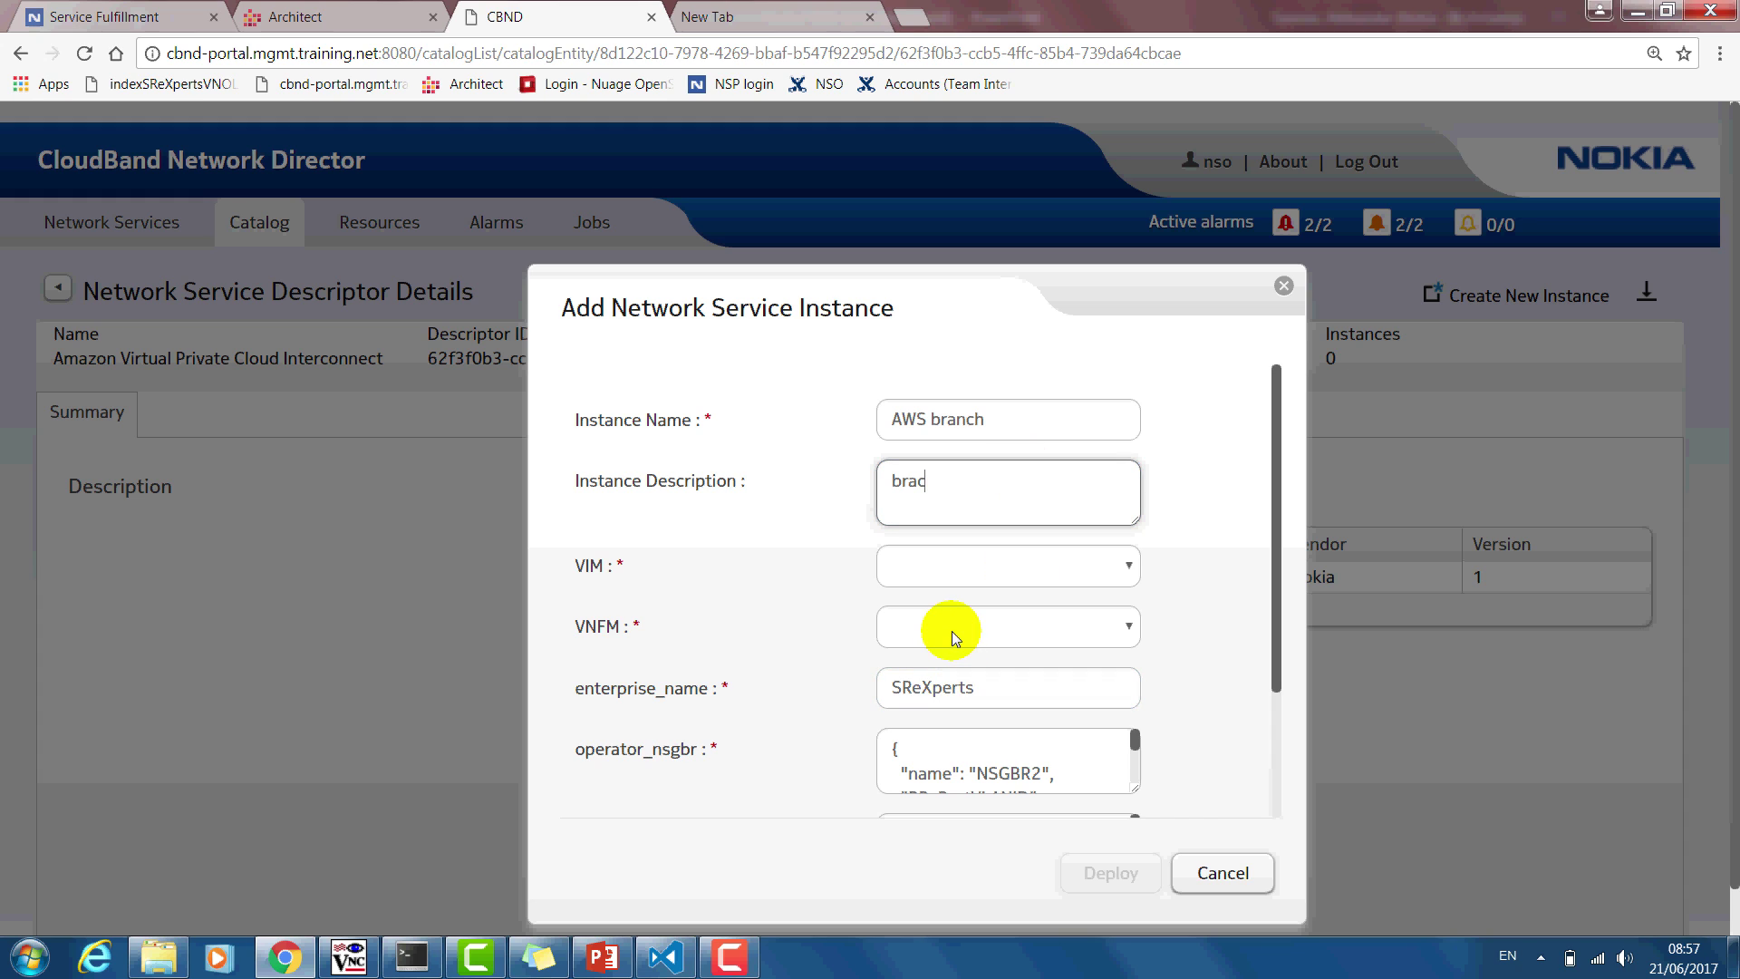
pyautogui.press('BackSpace')
pyautogui.write('nch')
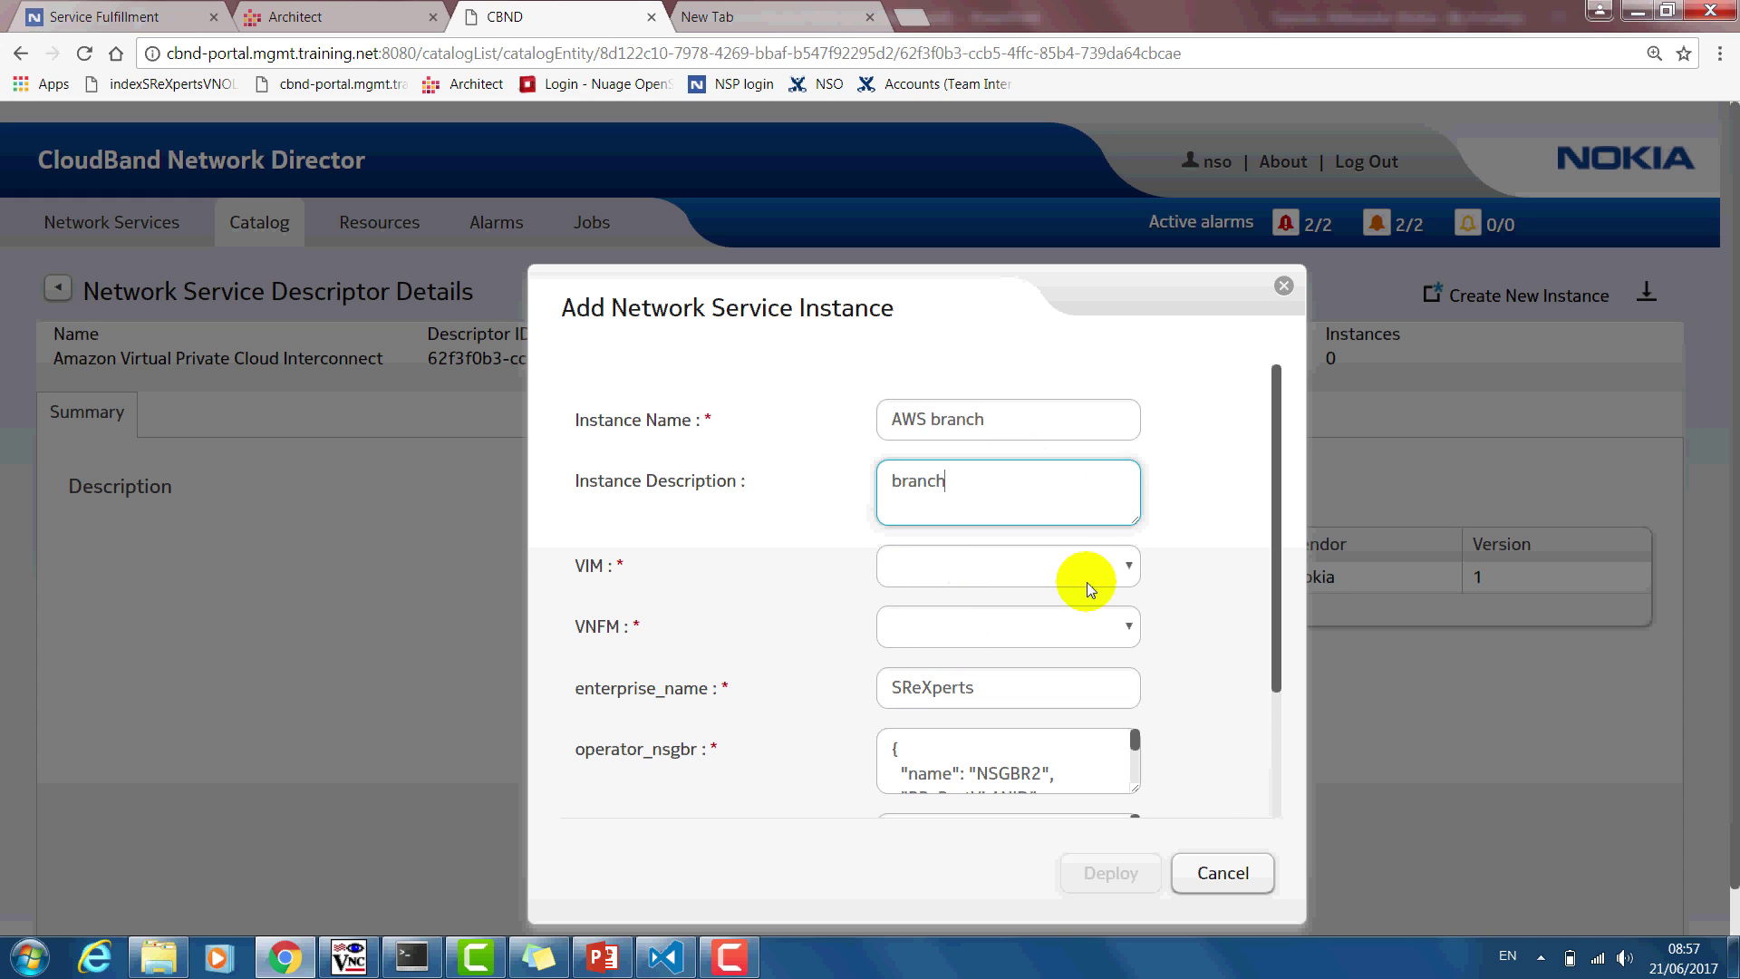
# Step: Set the instance's VIM to NSO_Liberty, tenant to SReXperts and VNFM to VNFM, and deploy it
pyautogui.click(1129, 571)
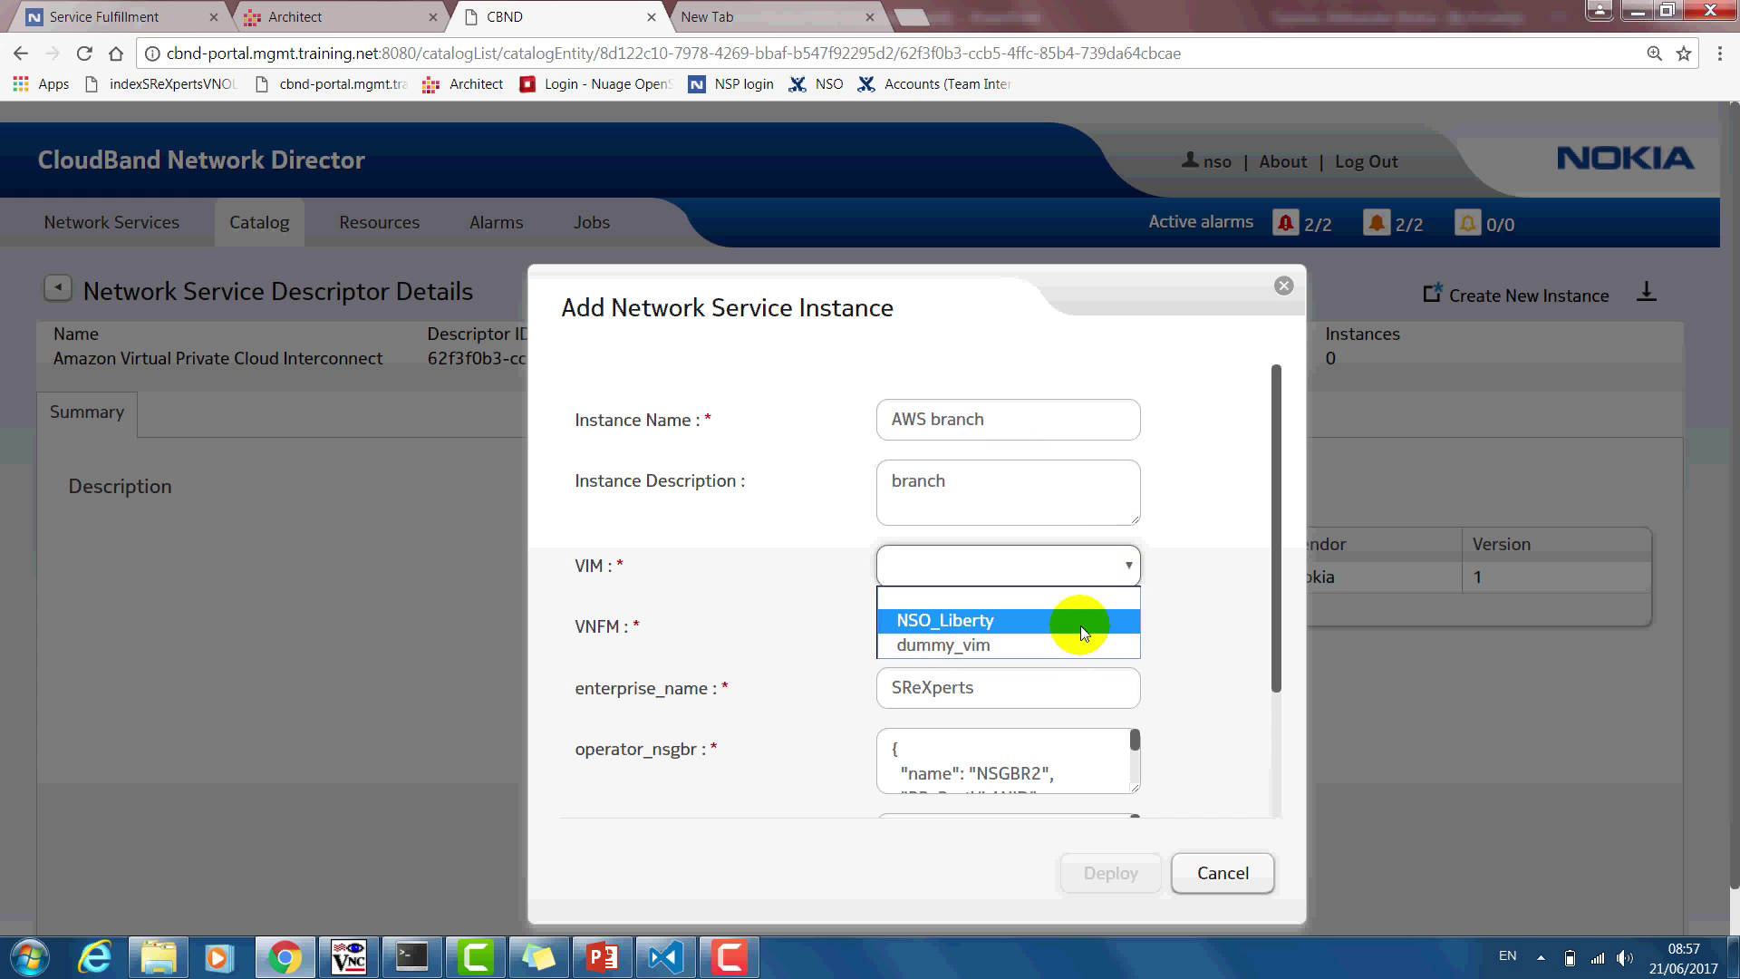
pyautogui.click(1096, 613)
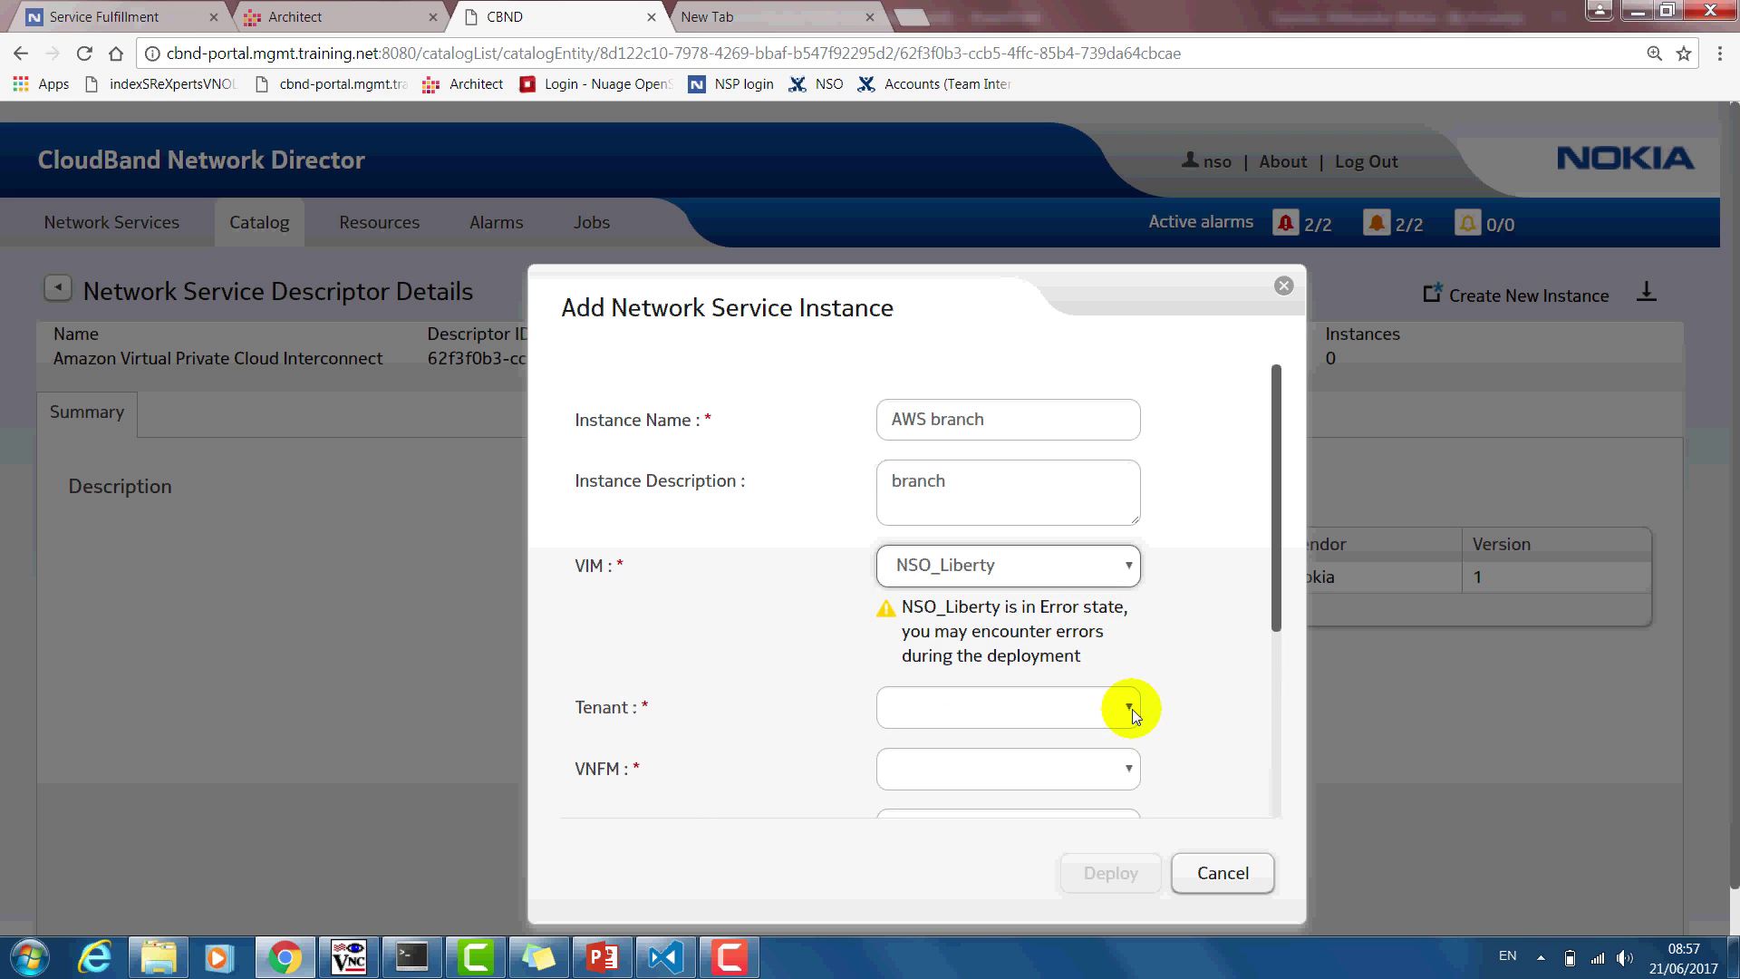
pyautogui.click(1131, 710)
pyautogui.click(1000, 623)
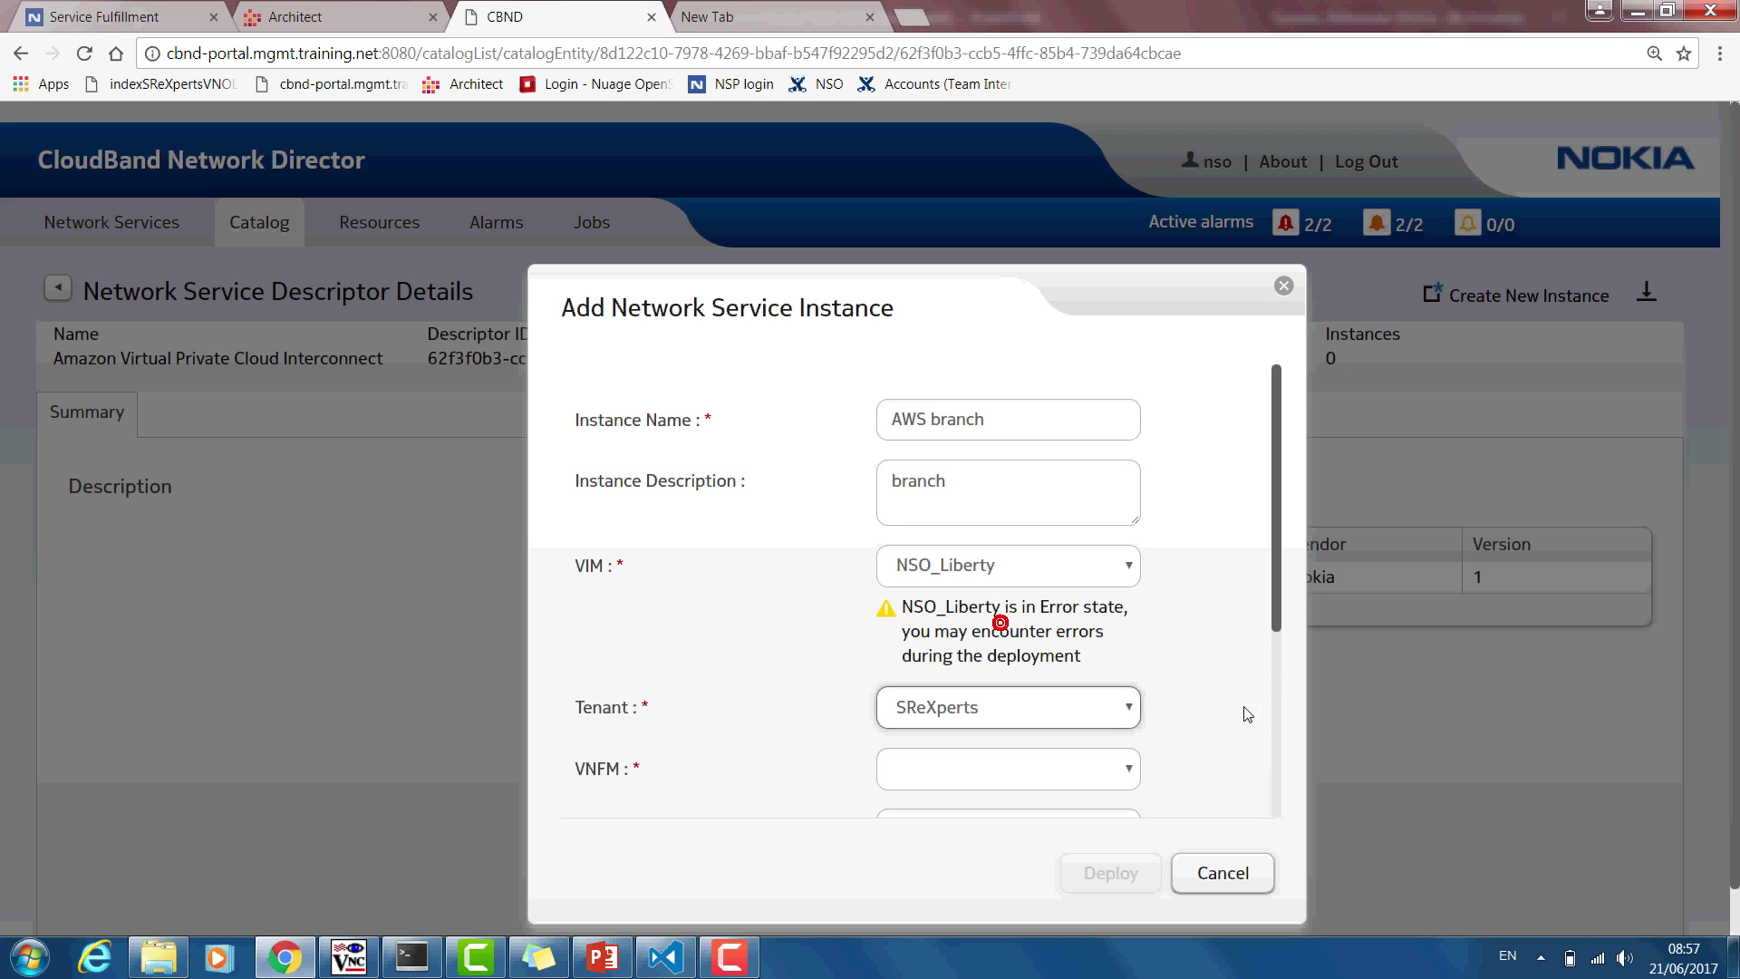
pyautogui.scroll(-1, 1279, 561)
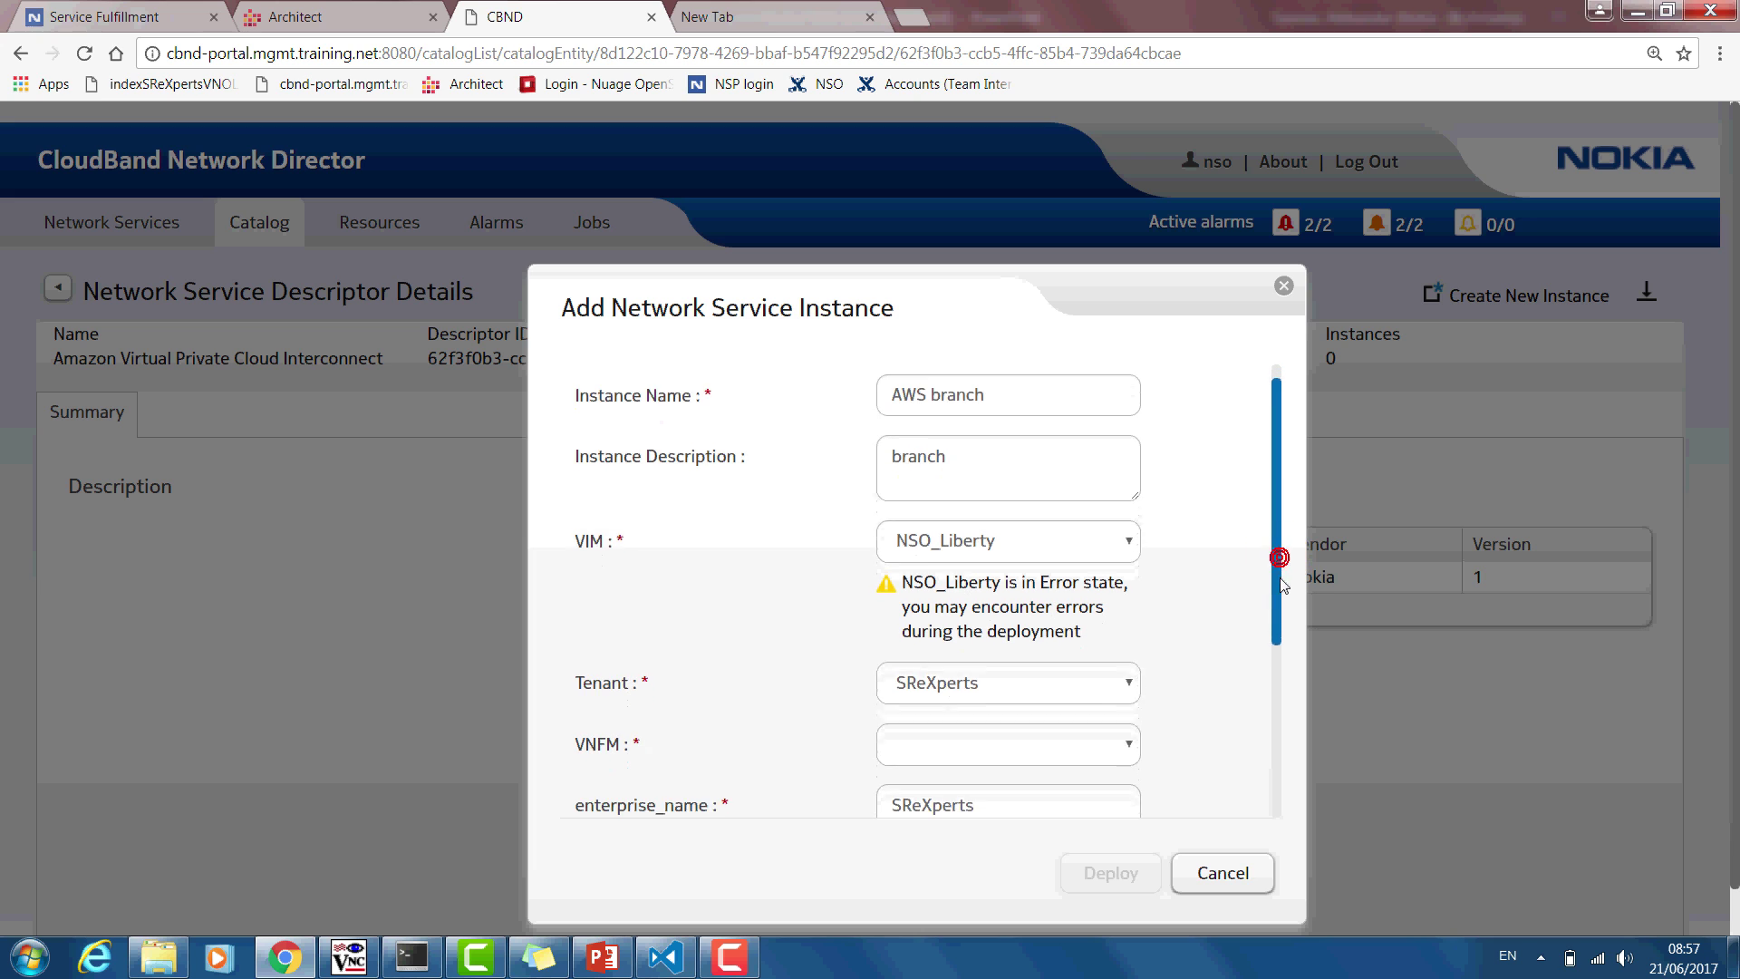
pyautogui.scroll(-1, 1279, 611)
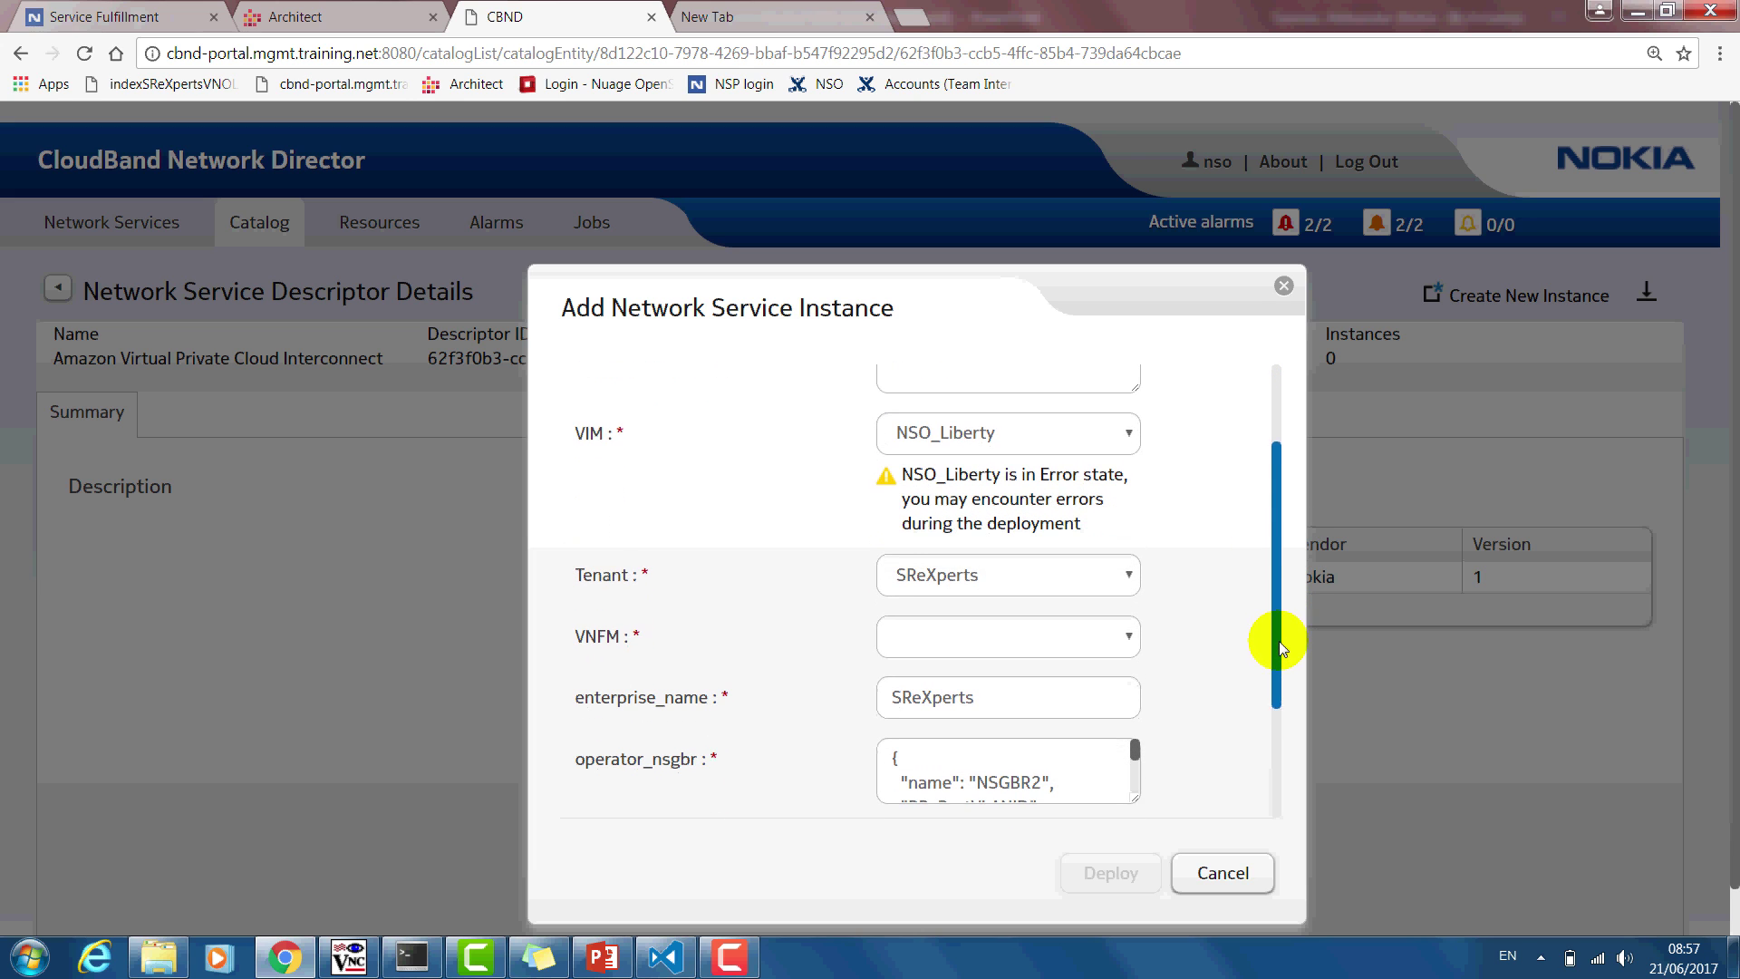
pyautogui.click(1131, 637)
pyautogui.click(1042, 708)
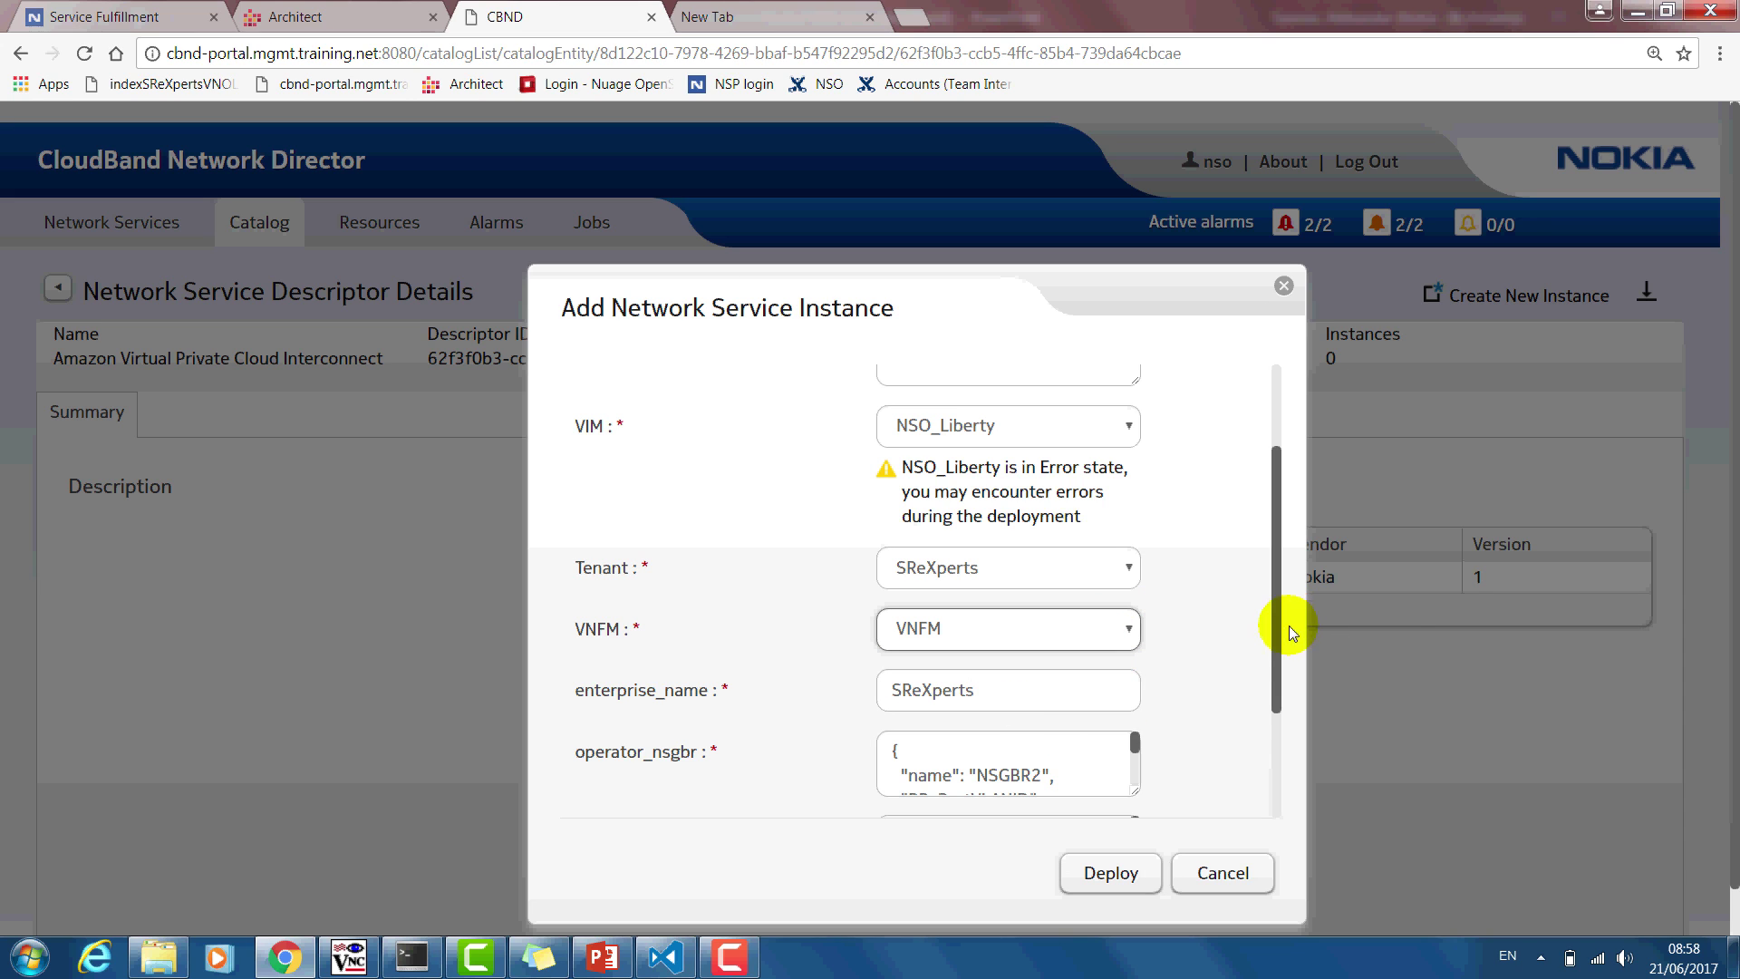
pyautogui.click(1135, 879)
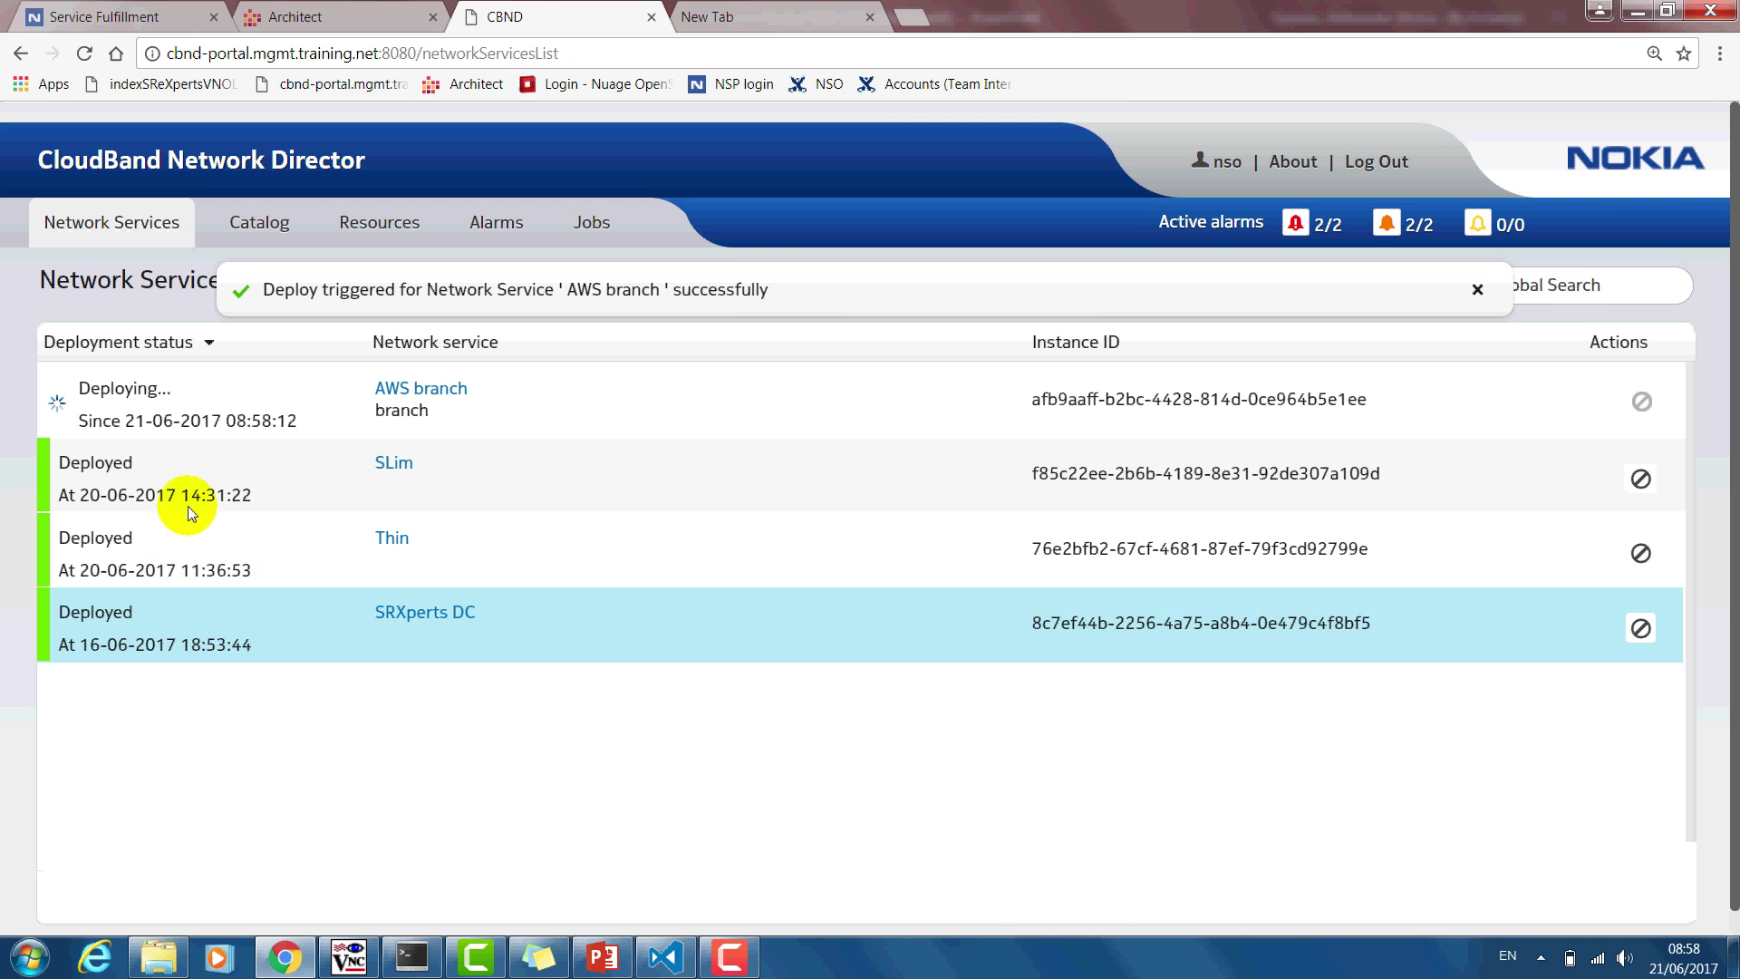
# Step: Open the job details of the AWS branch service's Deploy operation from its events log
pyautogui.click(389, 396)
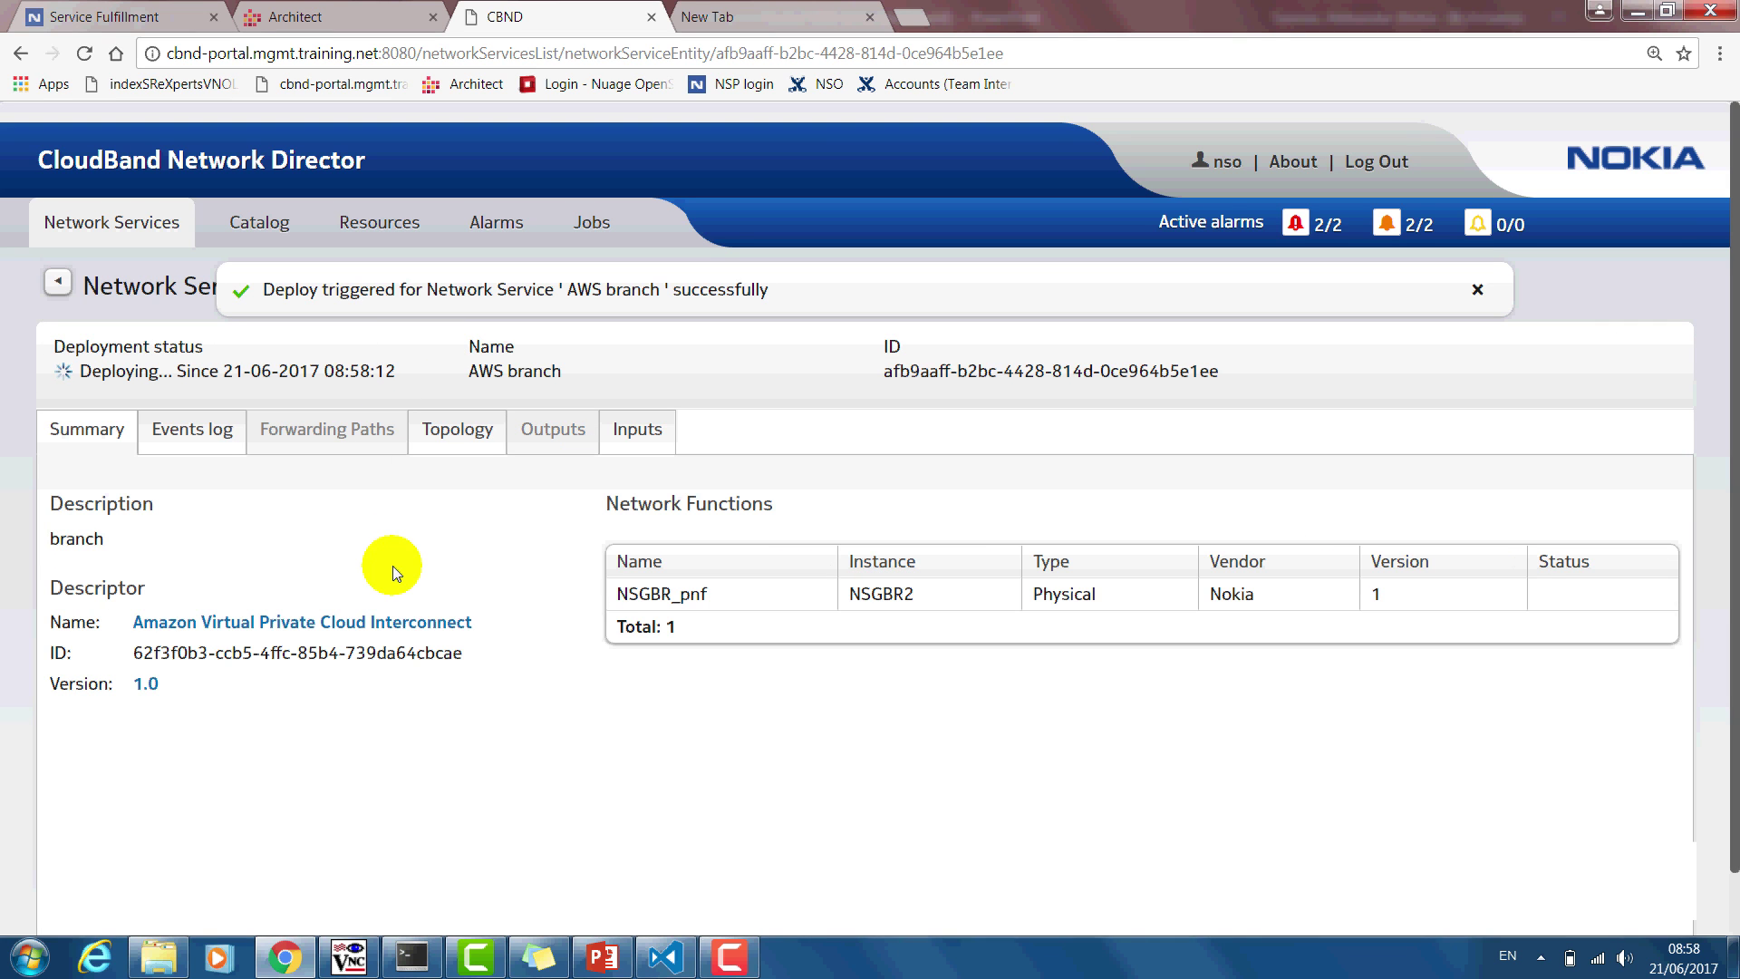
pyautogui.click(187, 434)
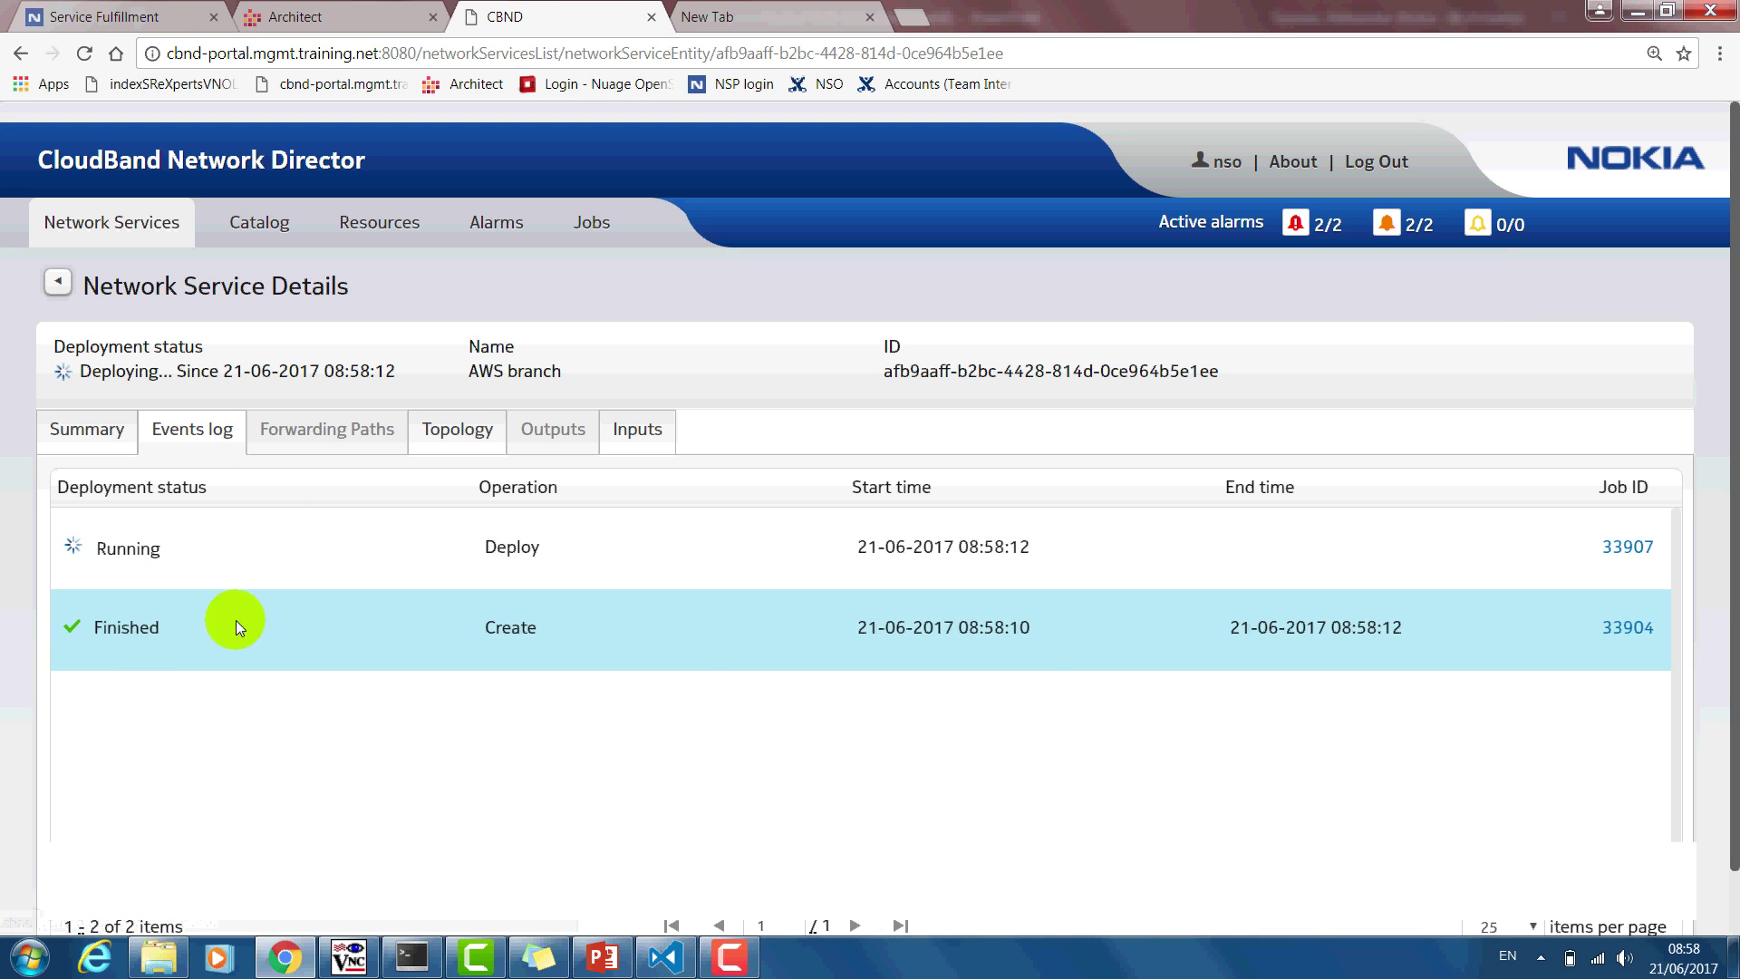
pyautogui.click(1627, 547)
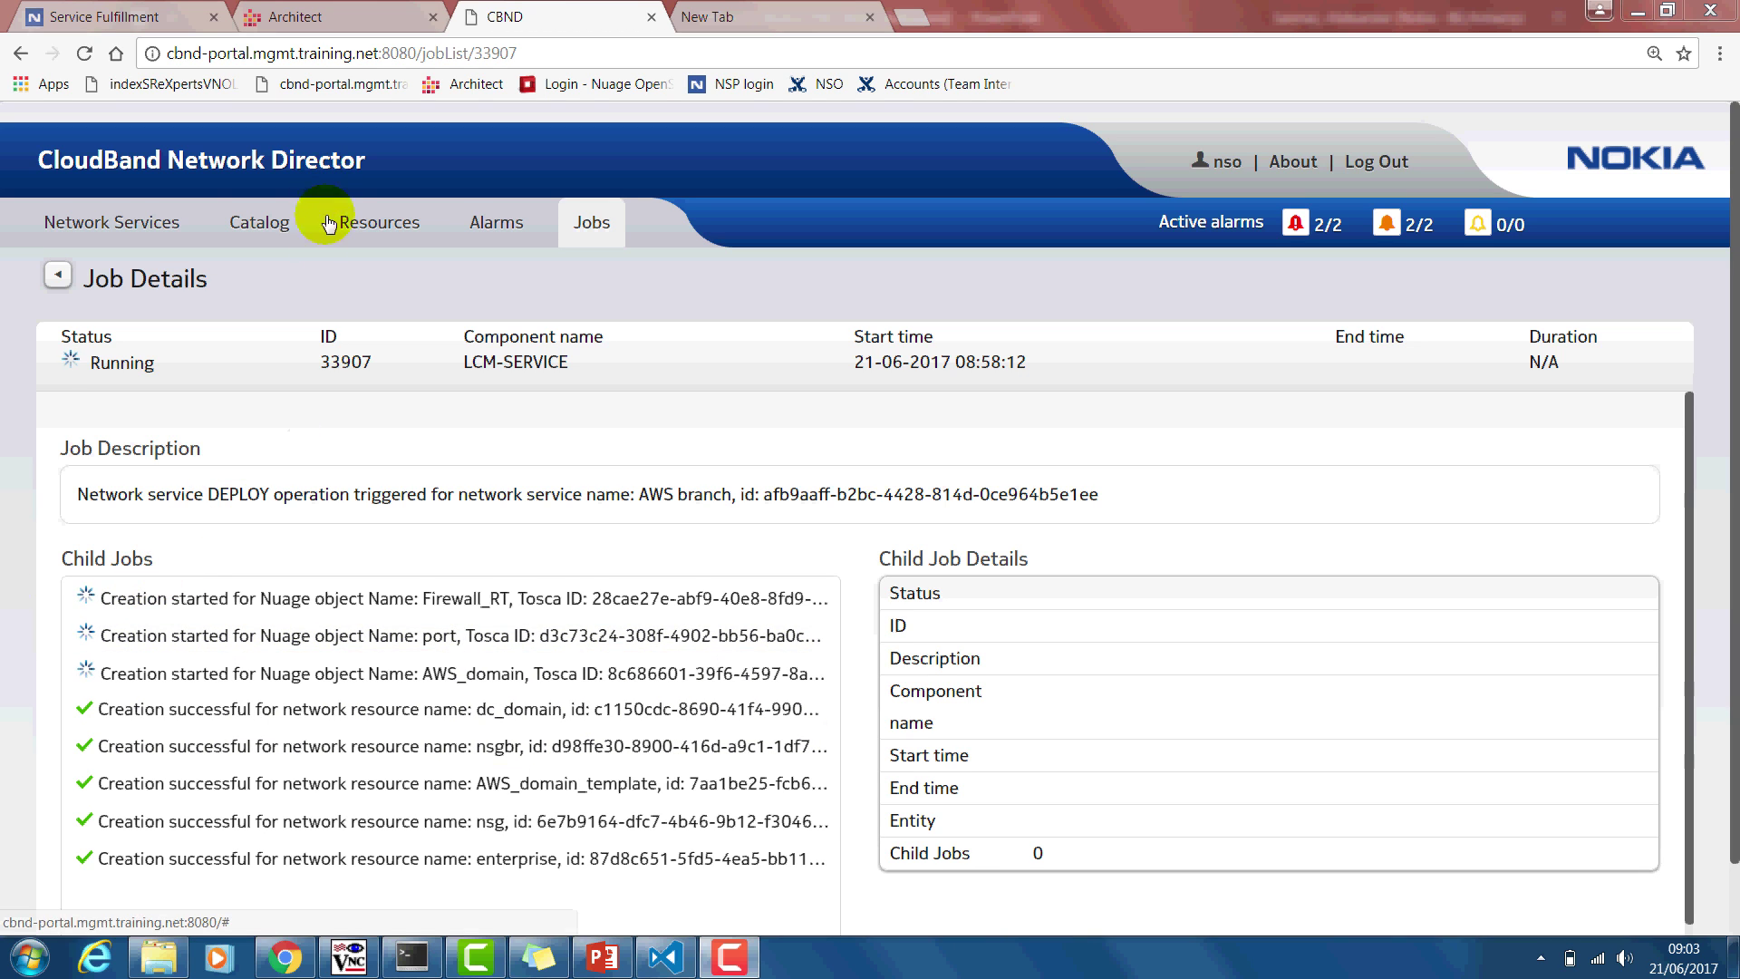
# Step: Examine the SRXperts DC service's Deploy job and its fw_vnf deployment child job, and return to the network services list
pyautogui.click(132, 225)
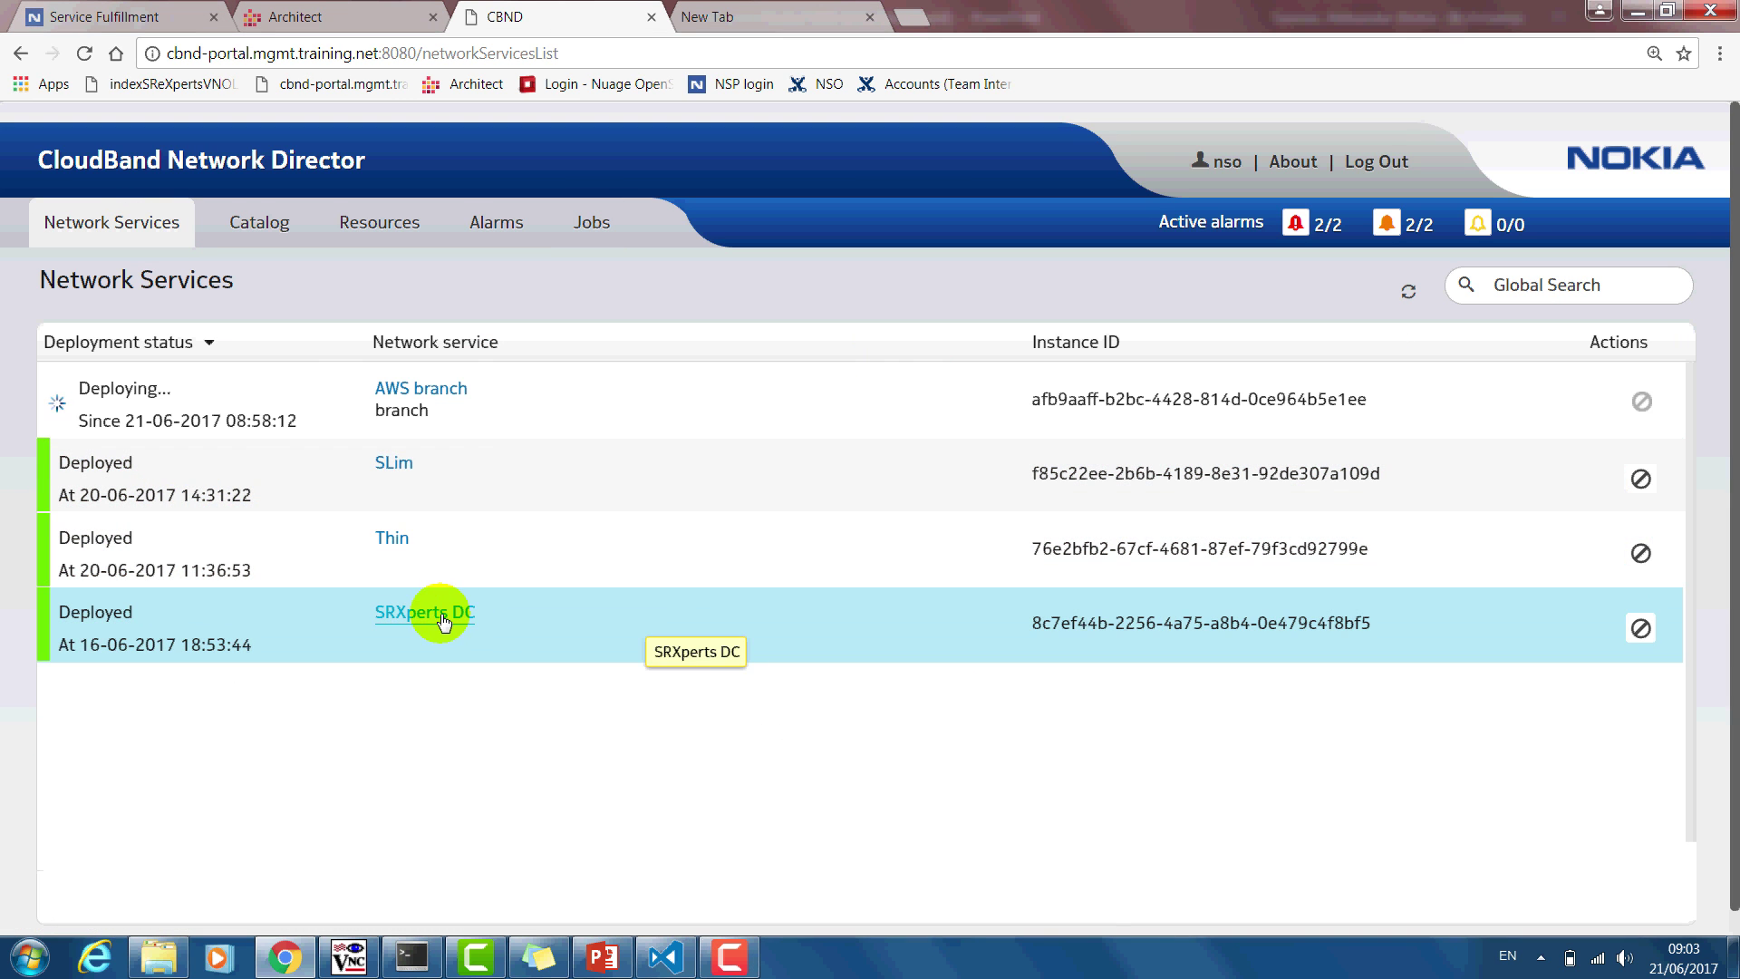
pyautogui.click(438, 612)
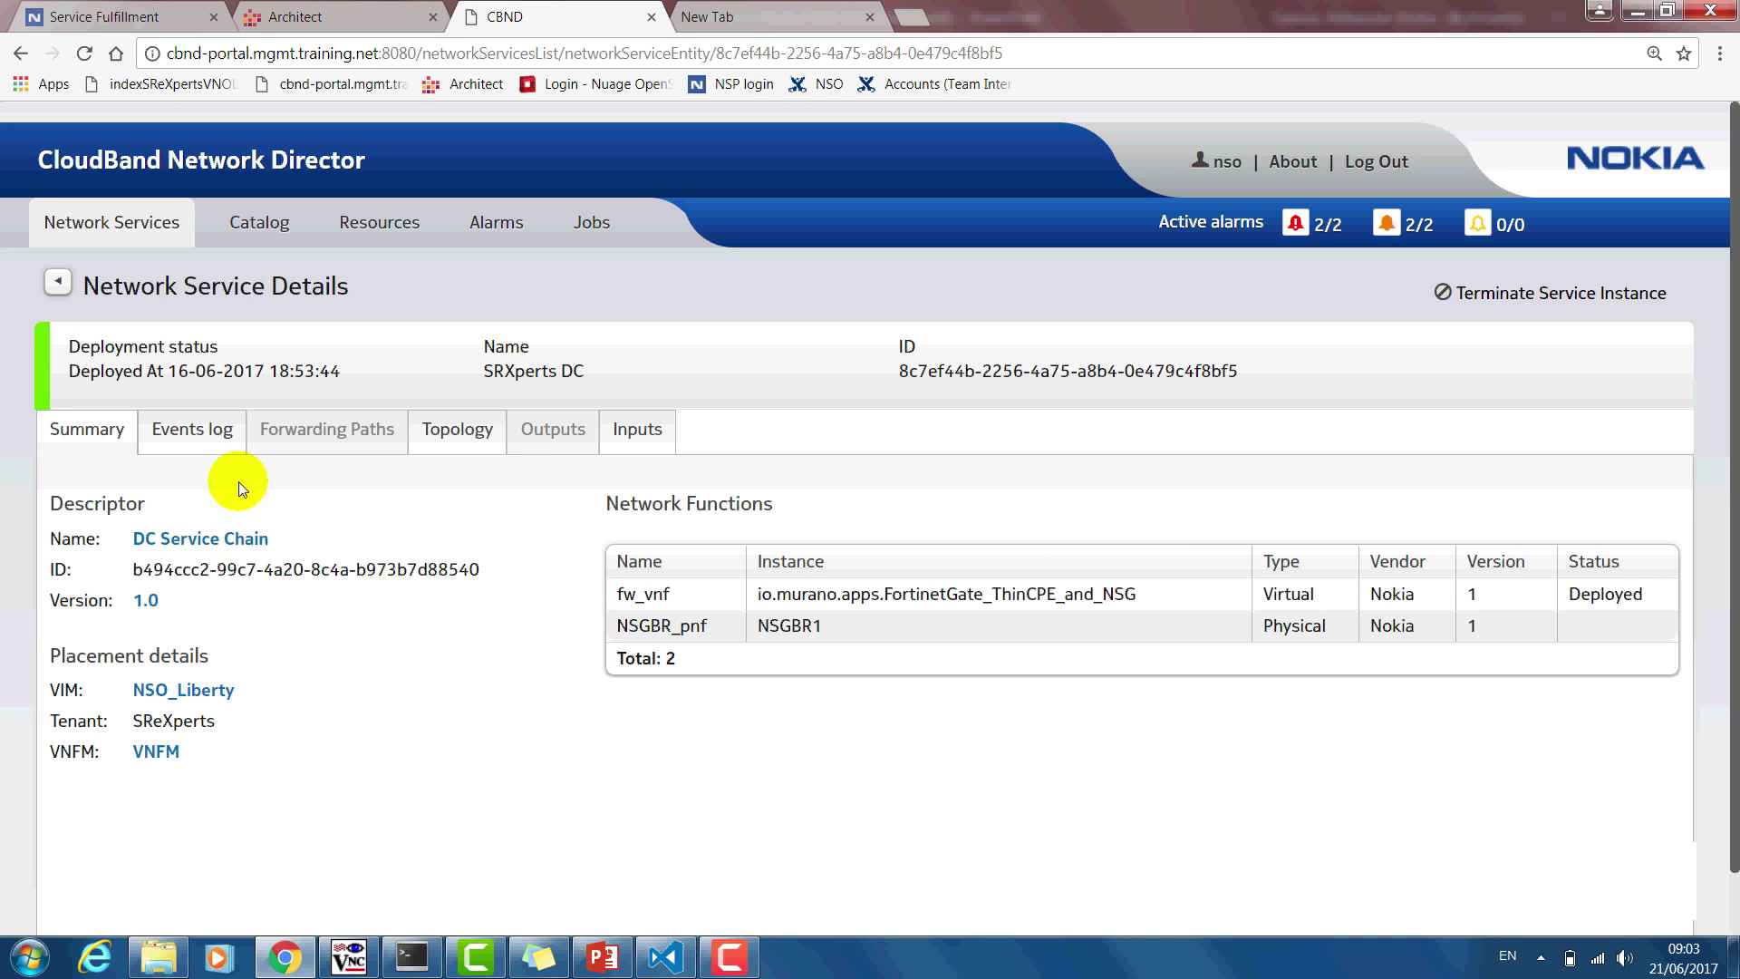
pyautogui.click(214, 451)
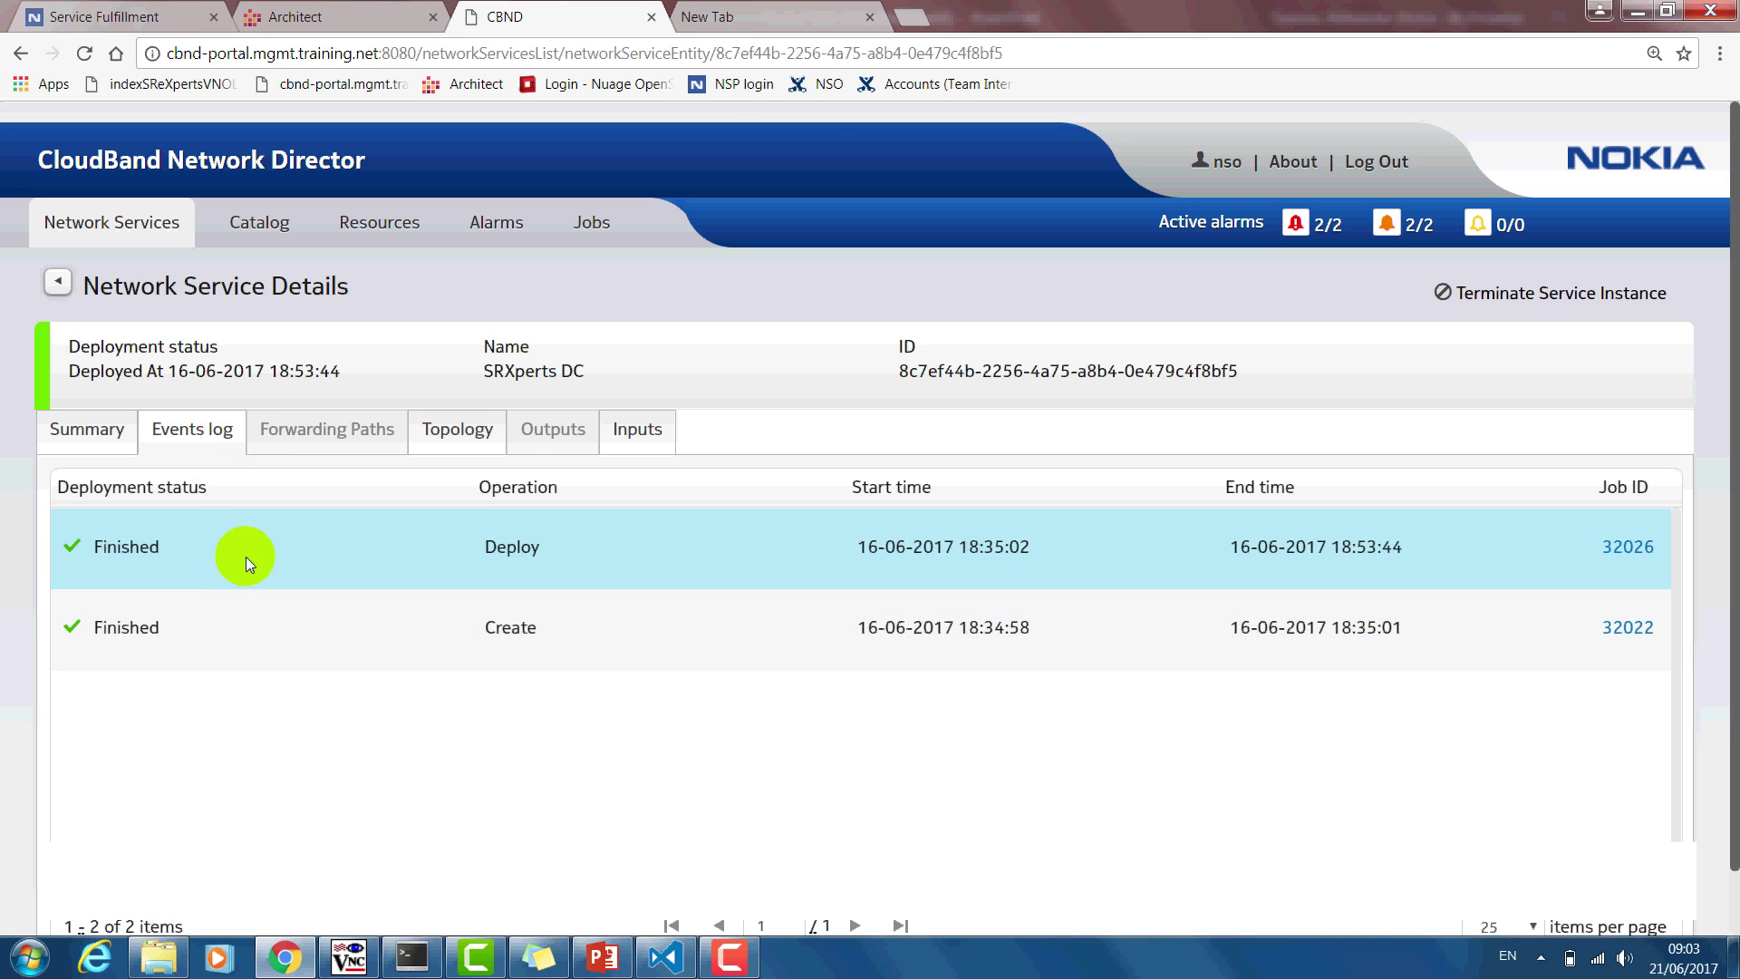
pyautogui.click(1627, 547)
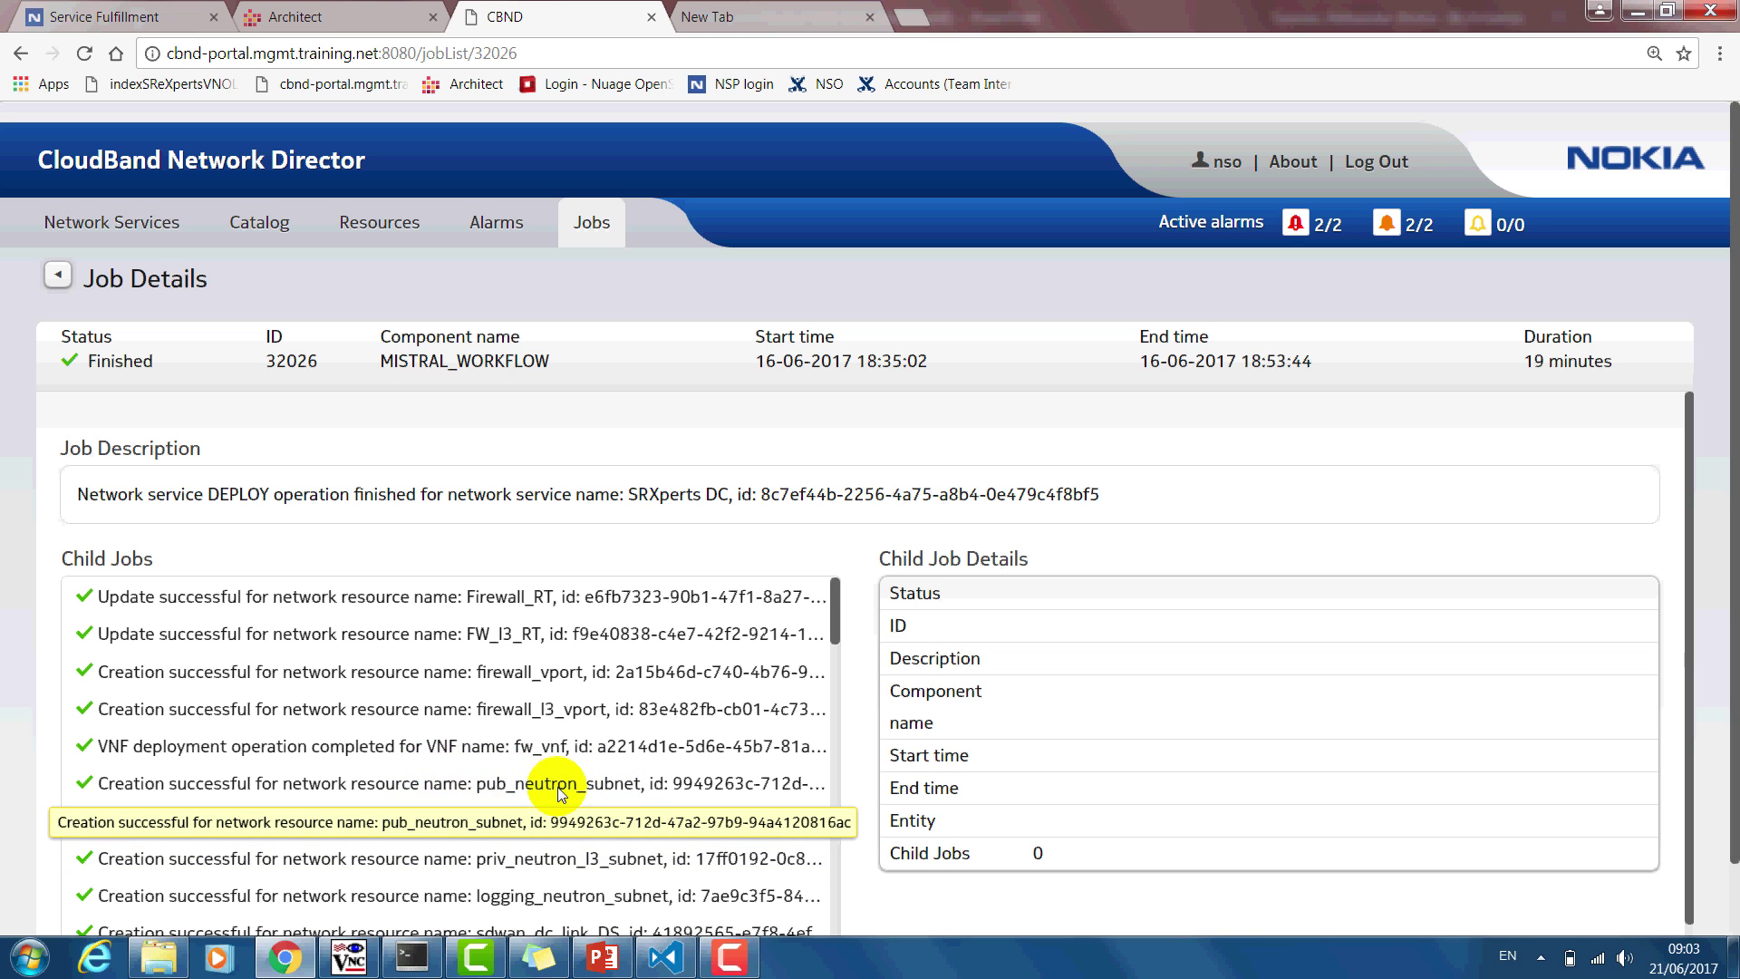
pyautogui.click(521, 750)
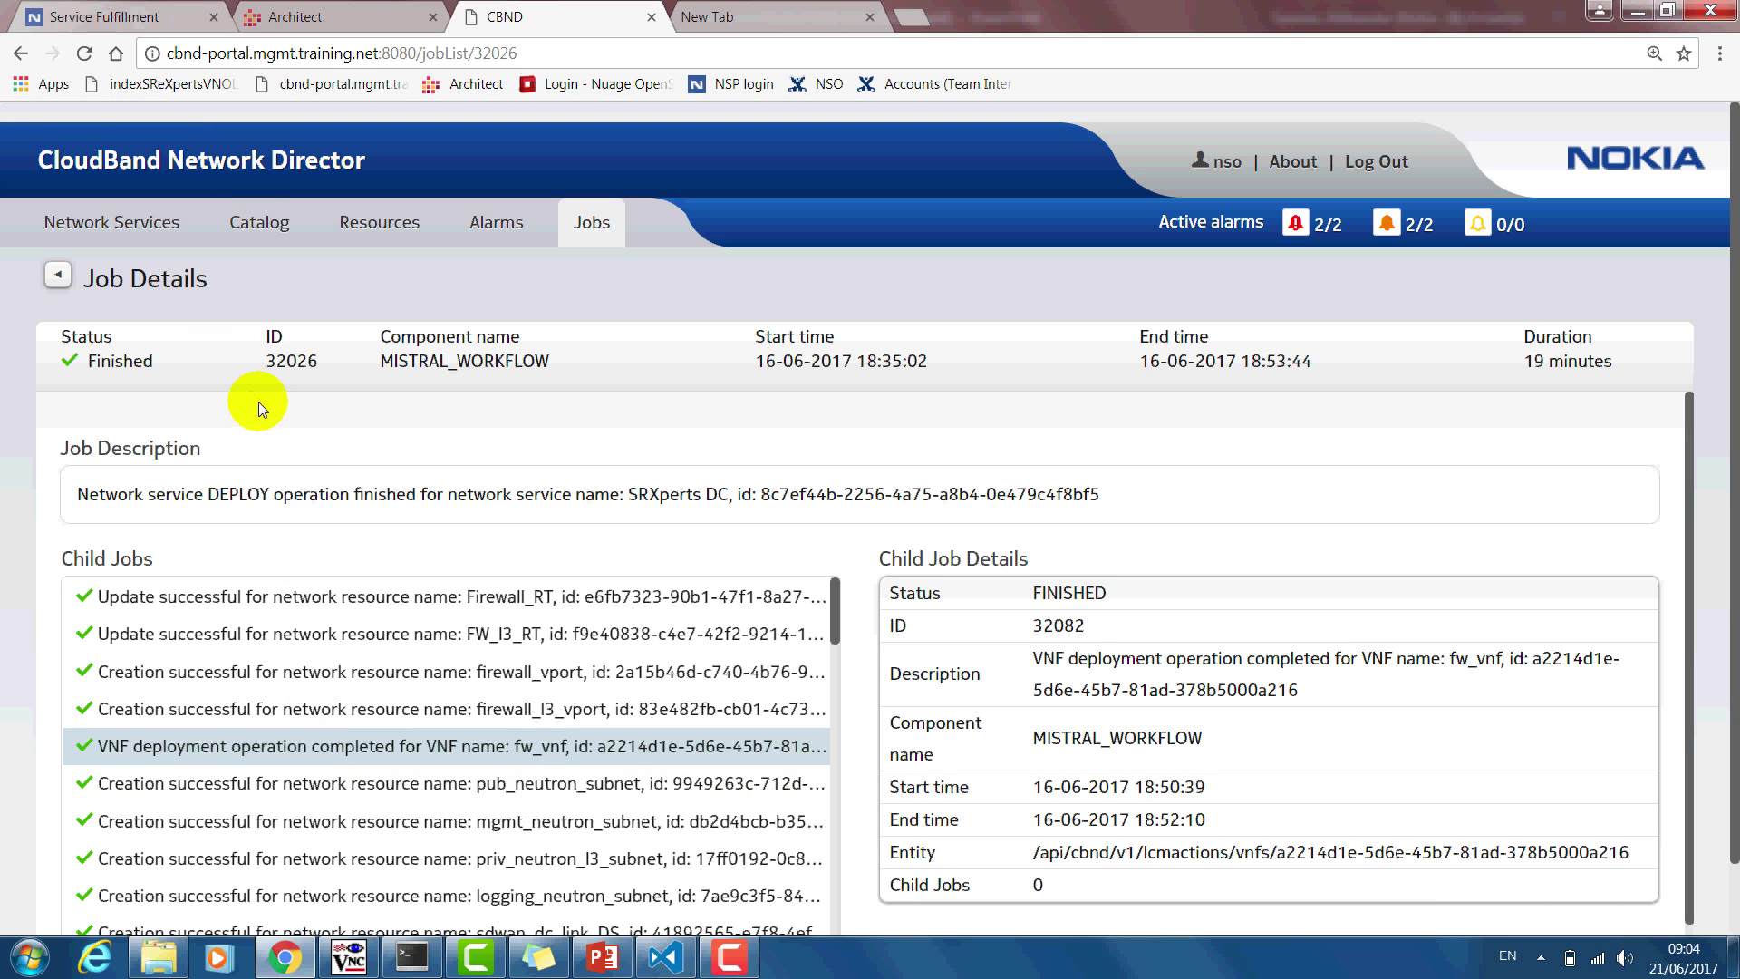
pyautogui.click(109, 233)
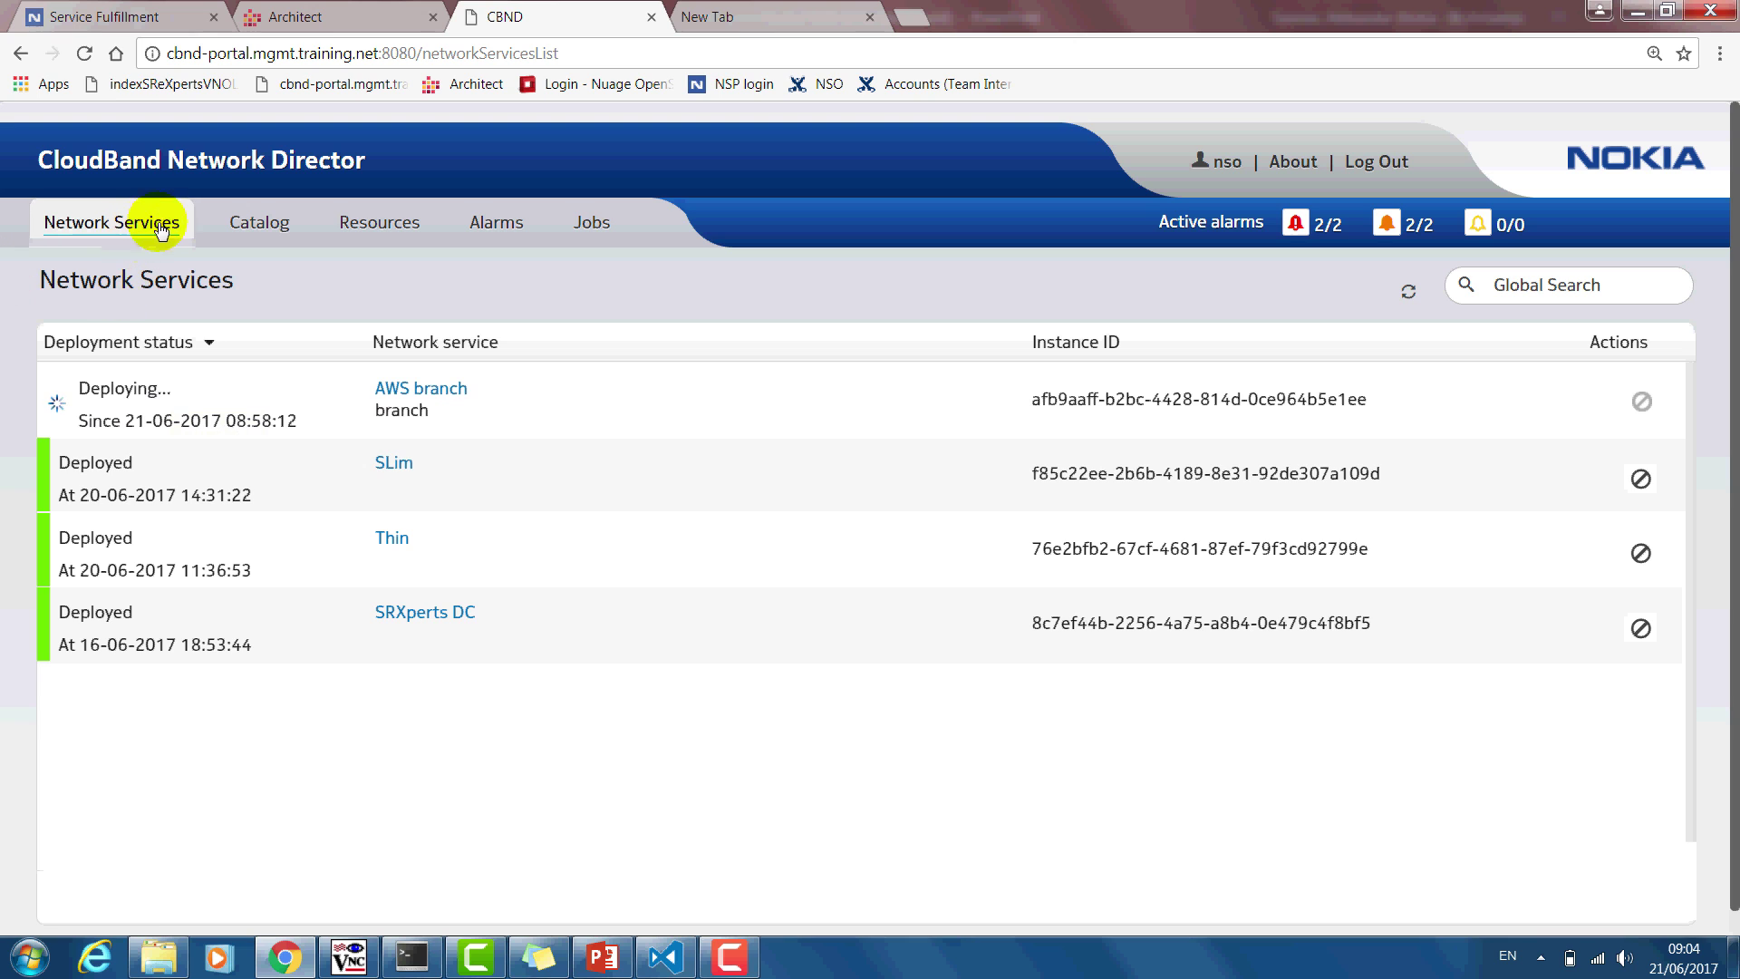
# Step: View NSP Service Fulfillment, and expand DC_Domain's shared management zone and Private_Zone in the Architect topology
pyautogui.click(129, 21)
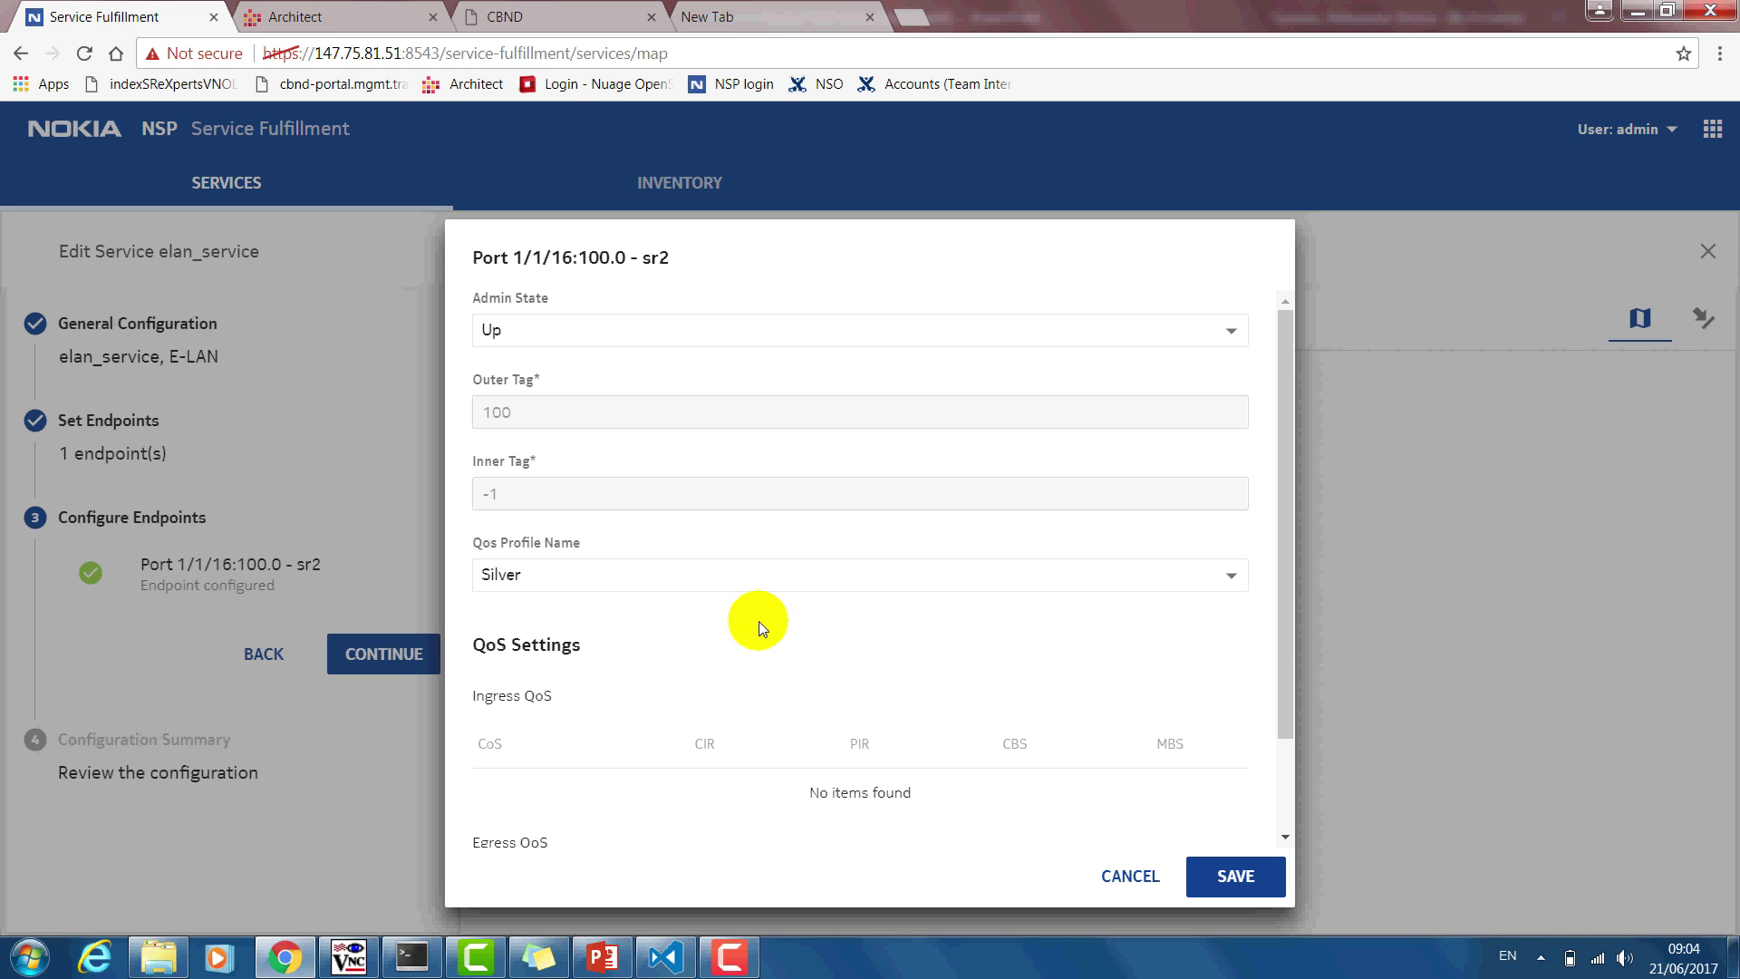
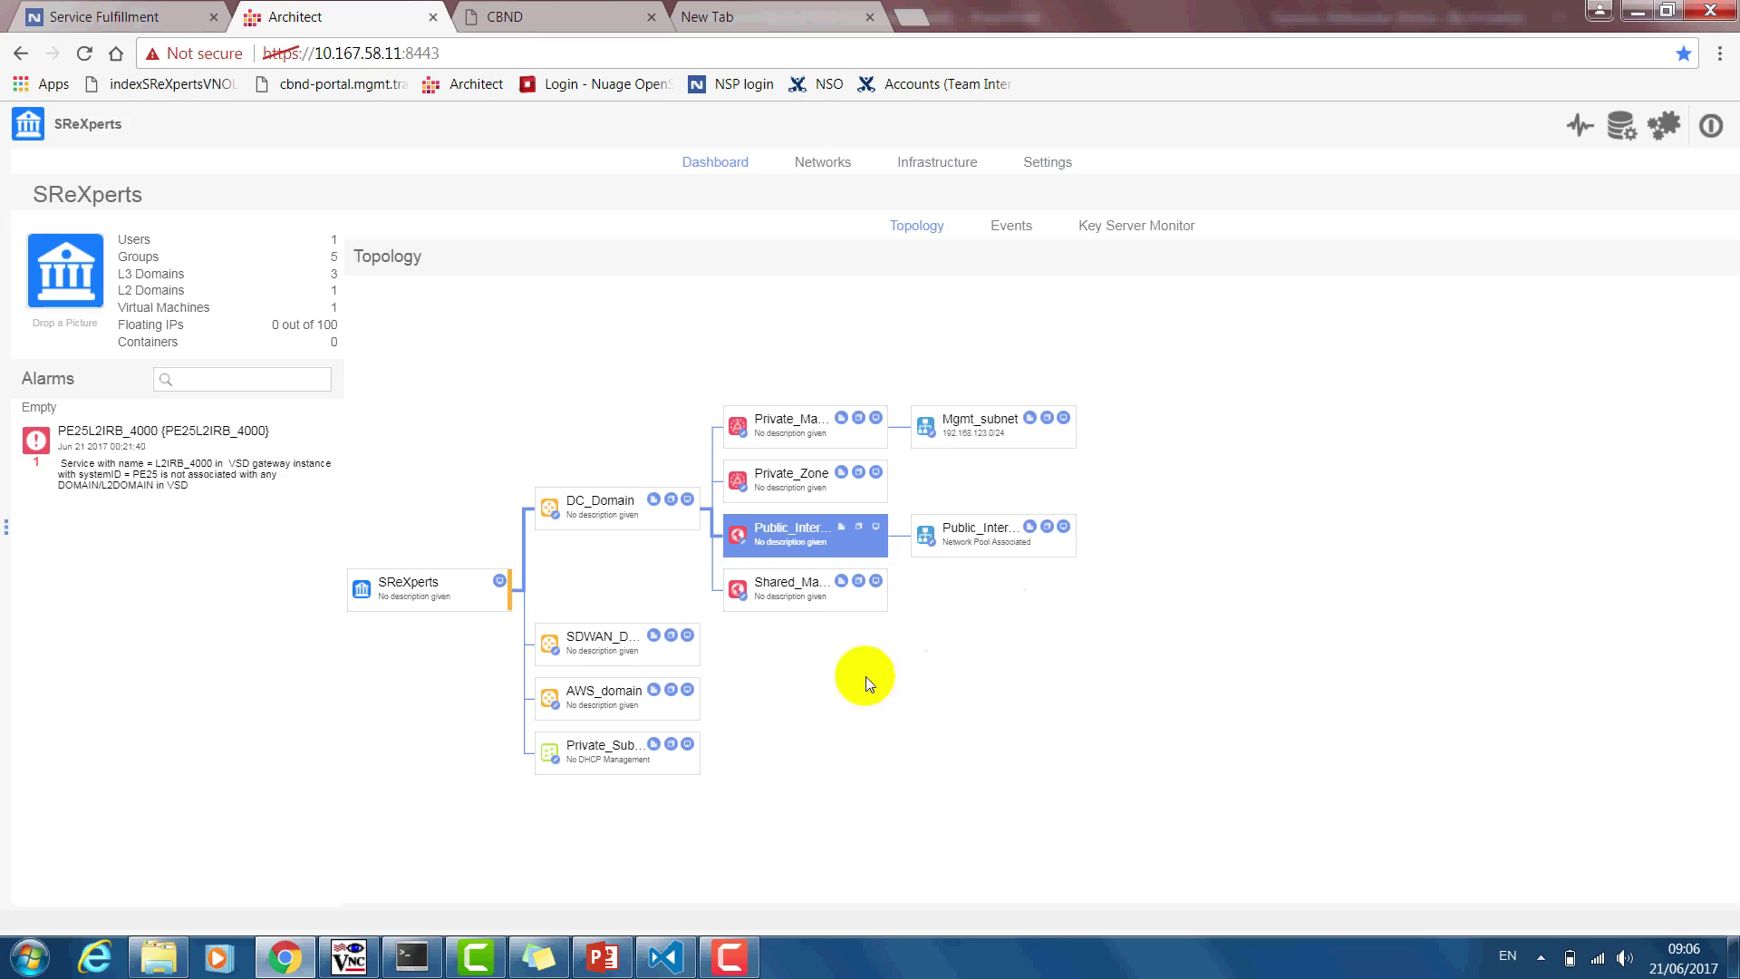
pyautogui.click(767, 598)
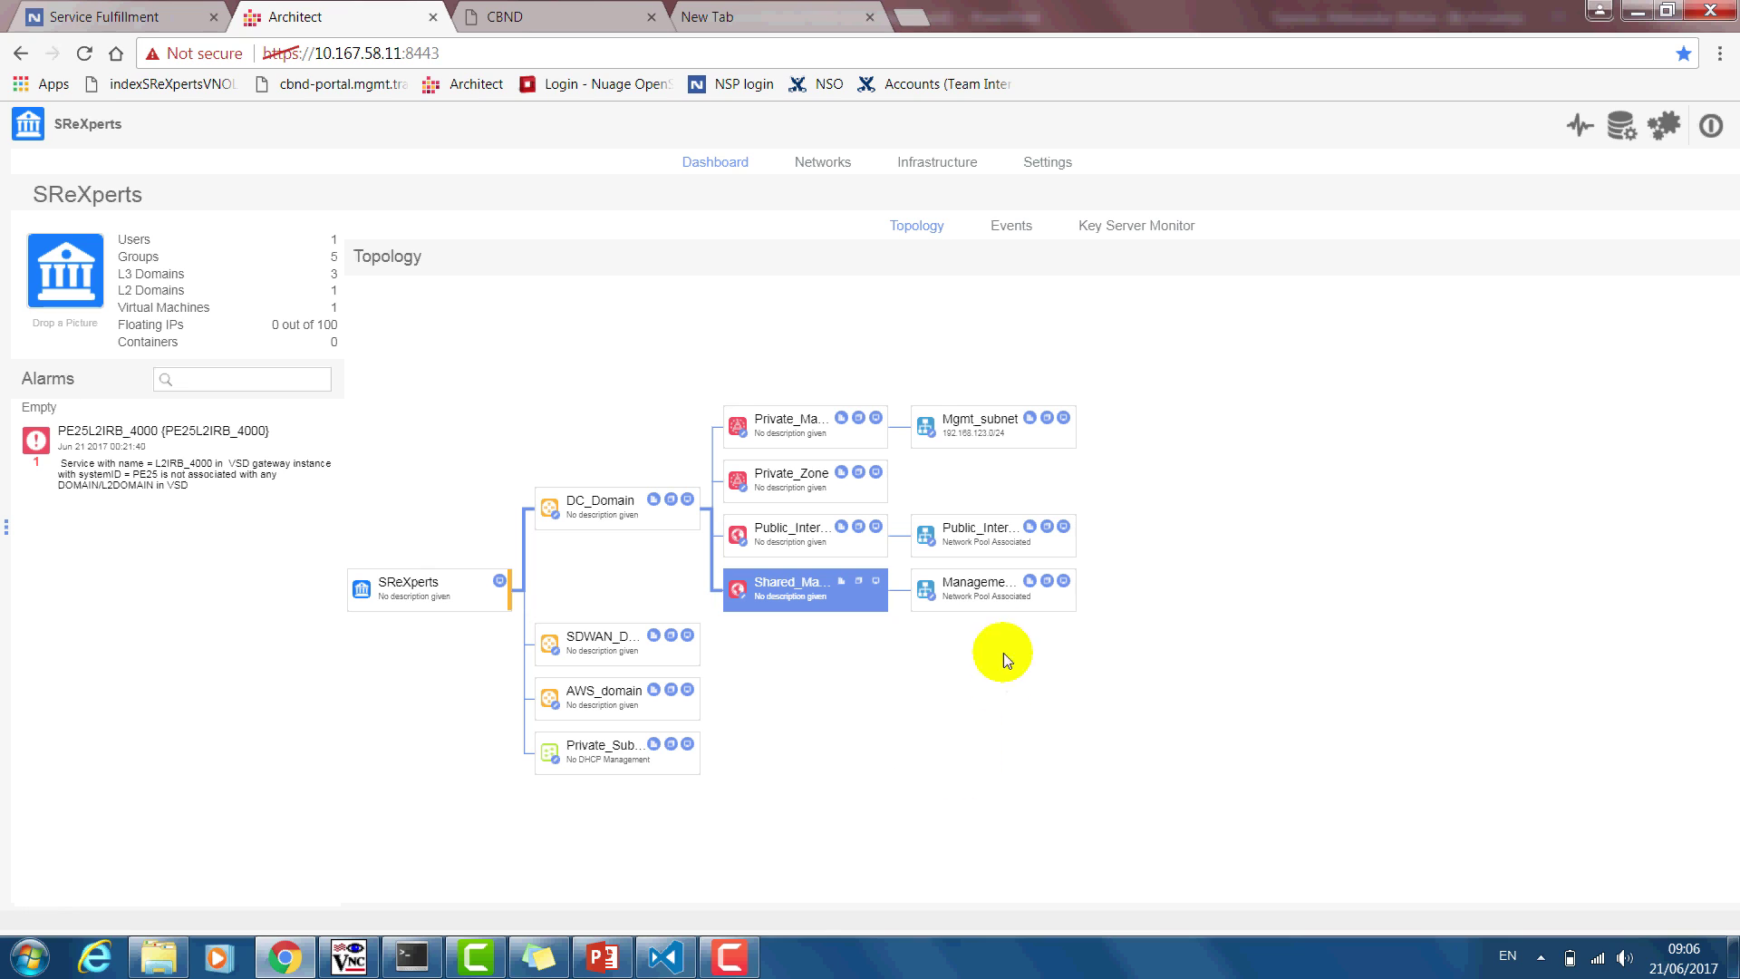
pyautogui.click(784, 482)
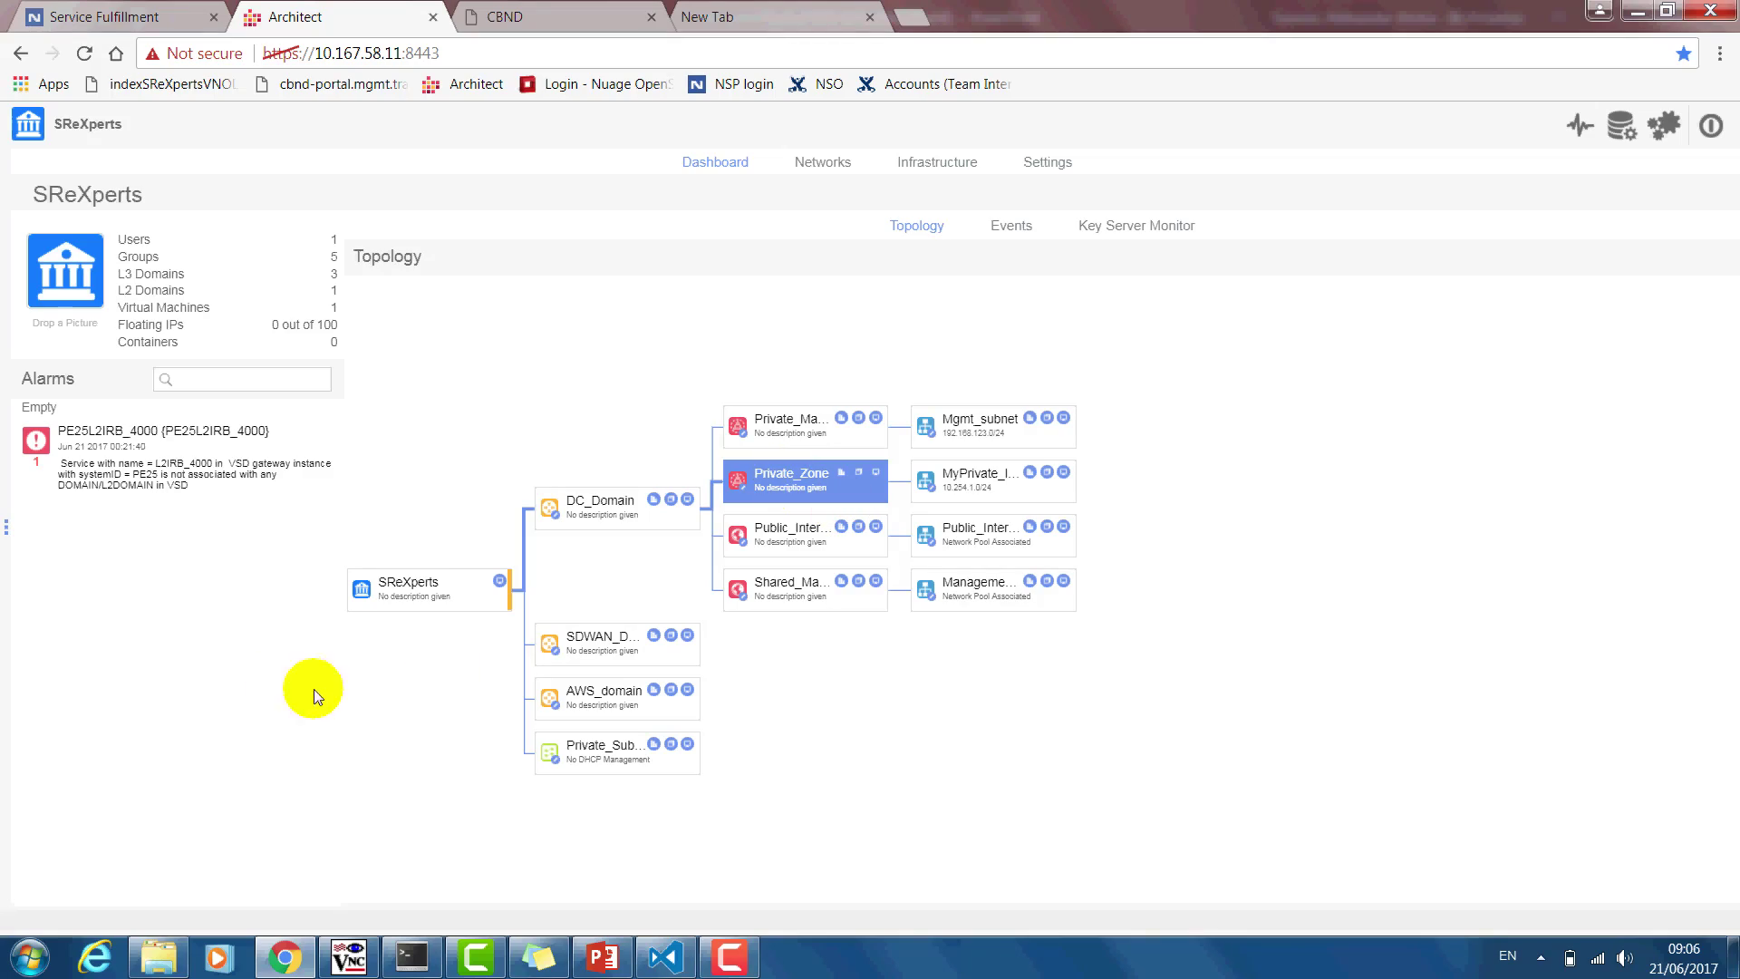
# Step: Switch to PowerPoint to review the E2E network service orchestration slide, and bring up the terminal window
pyautogui.click(621, 970)
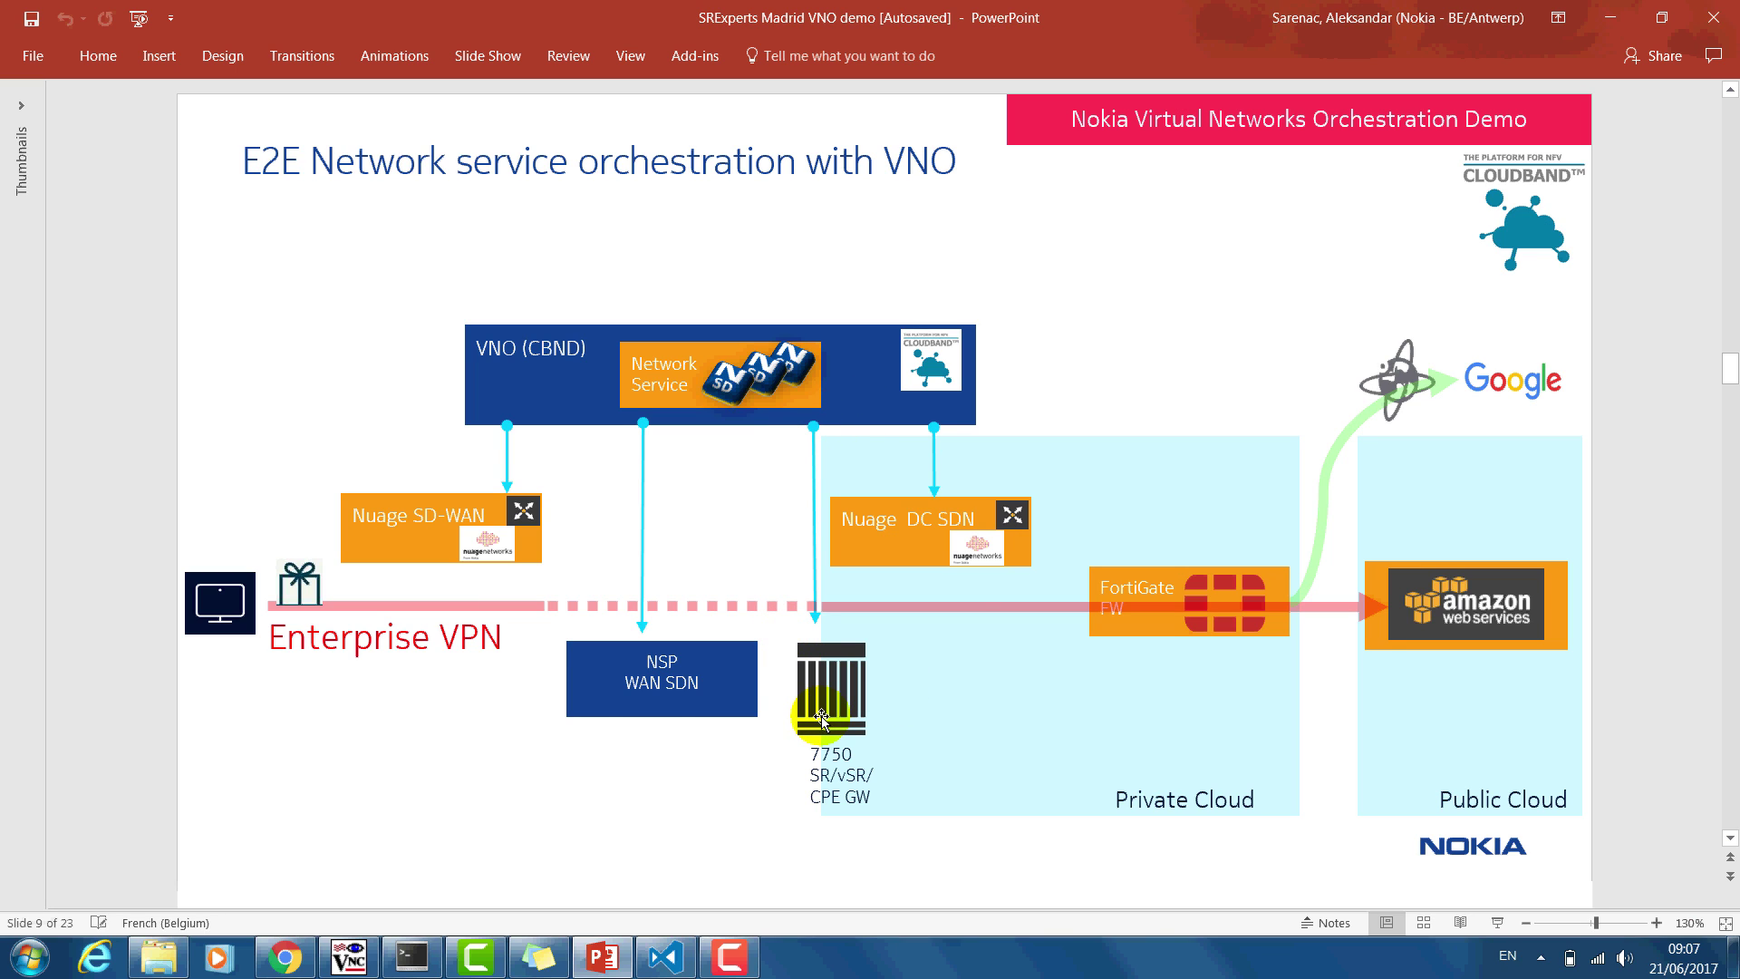
pyautogui.click(417, 968)
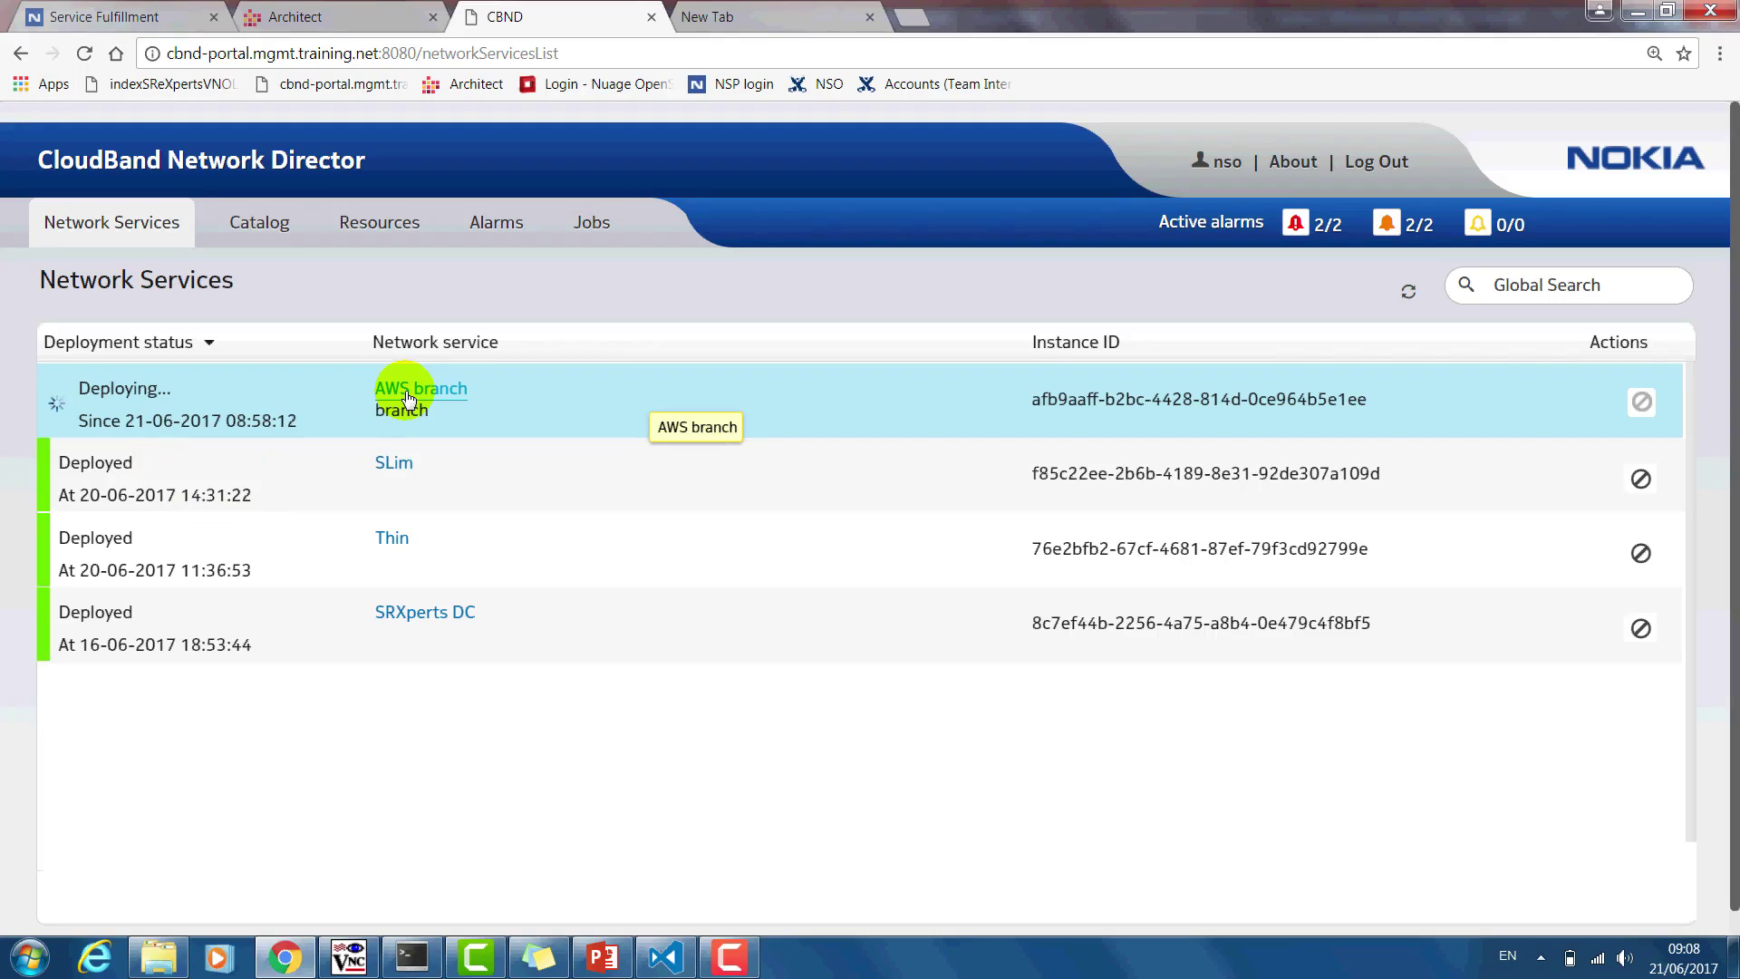
# Step: In CloudBand Network Director, reopen the AWS branch service's Deploy job and examine the progress of its child jobs
pyautogui.click(408, 398)
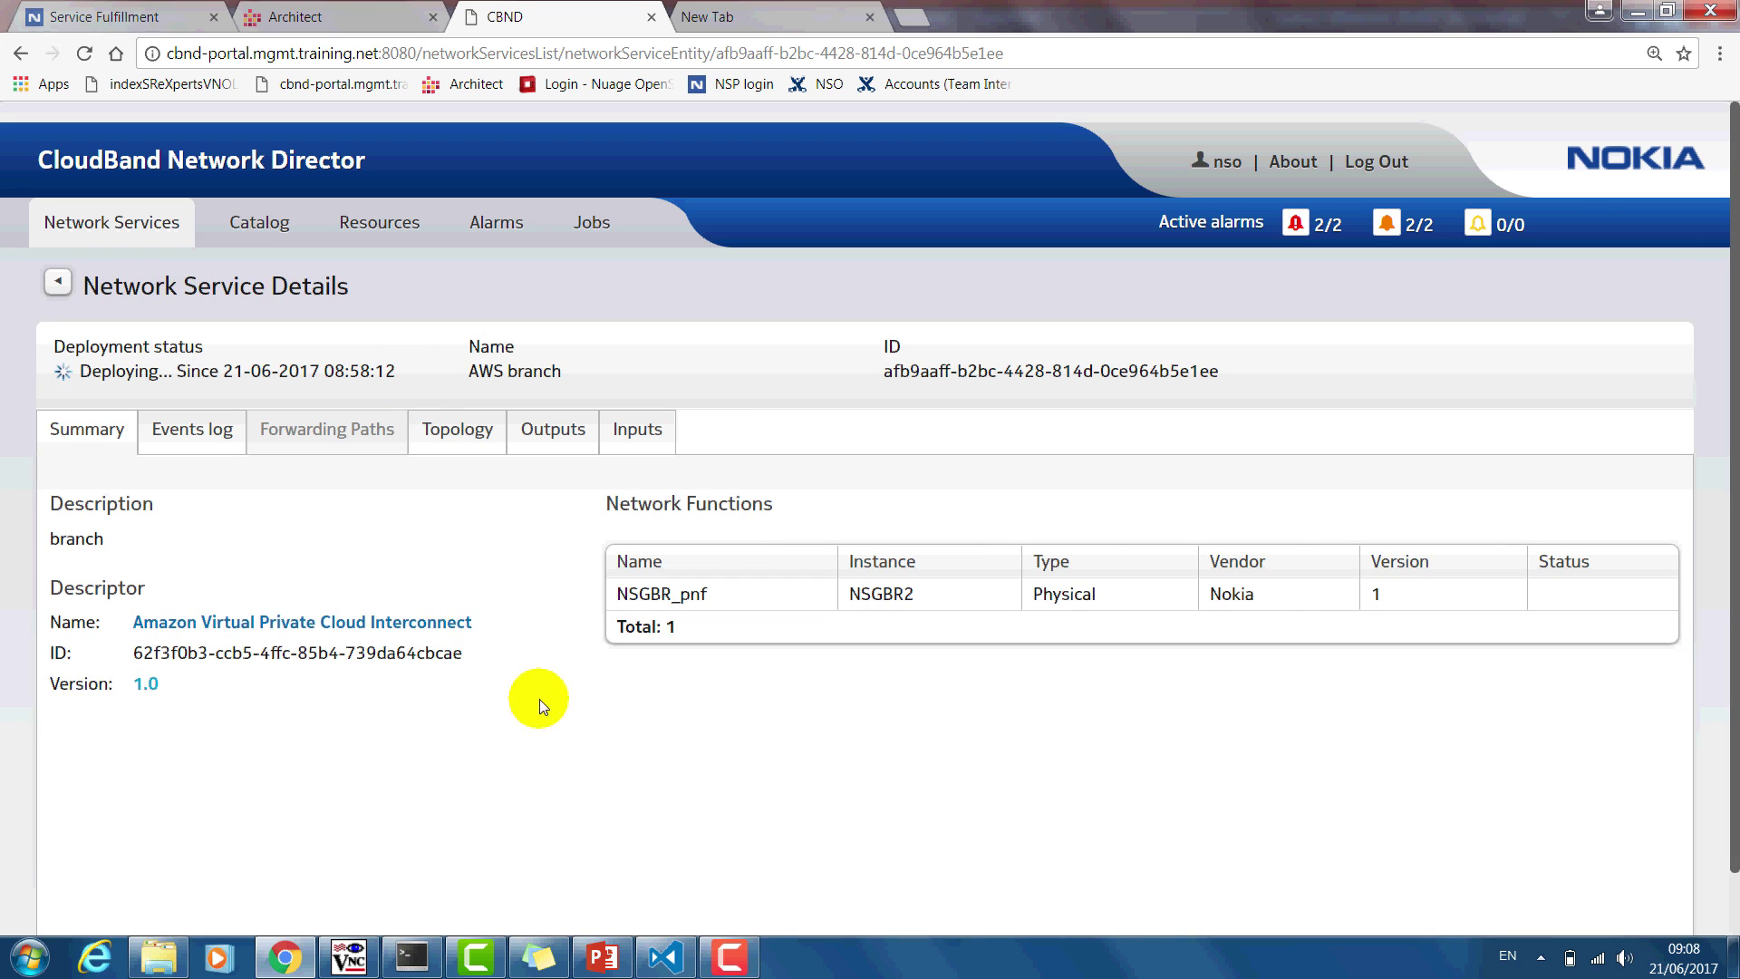
pyautogui.click(194, 434)
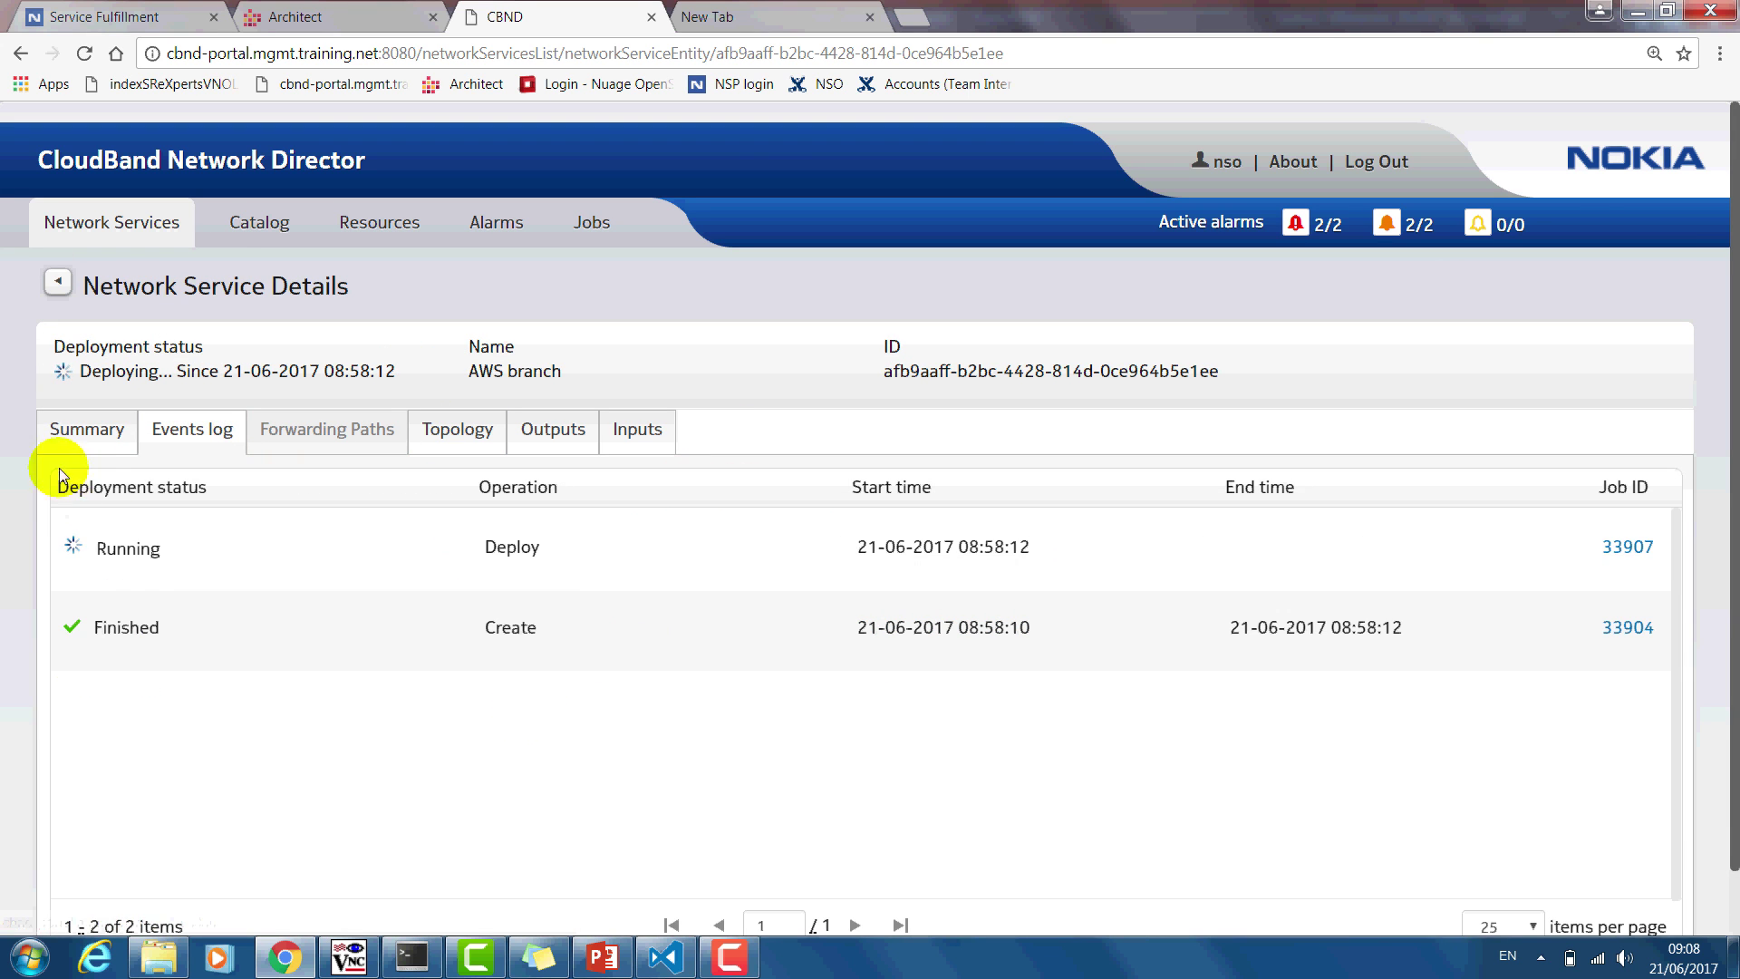
pyautogui.click(1626, 546)
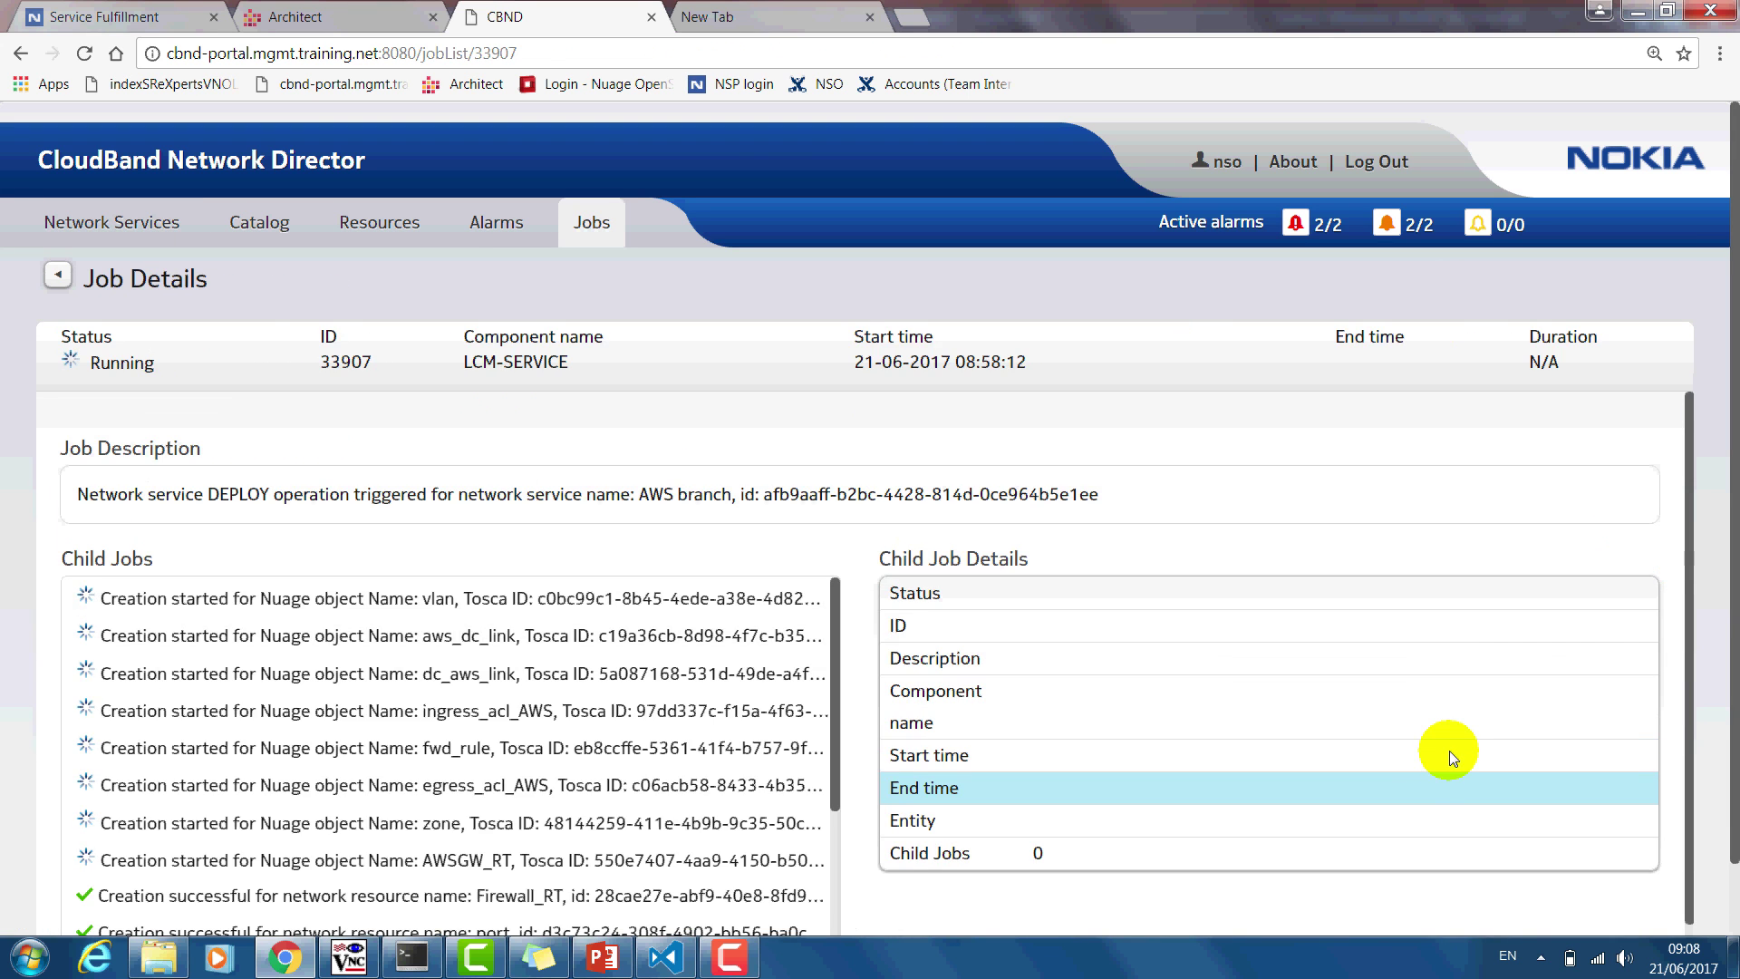
pyautogui.scroll(-1, 841, 725)
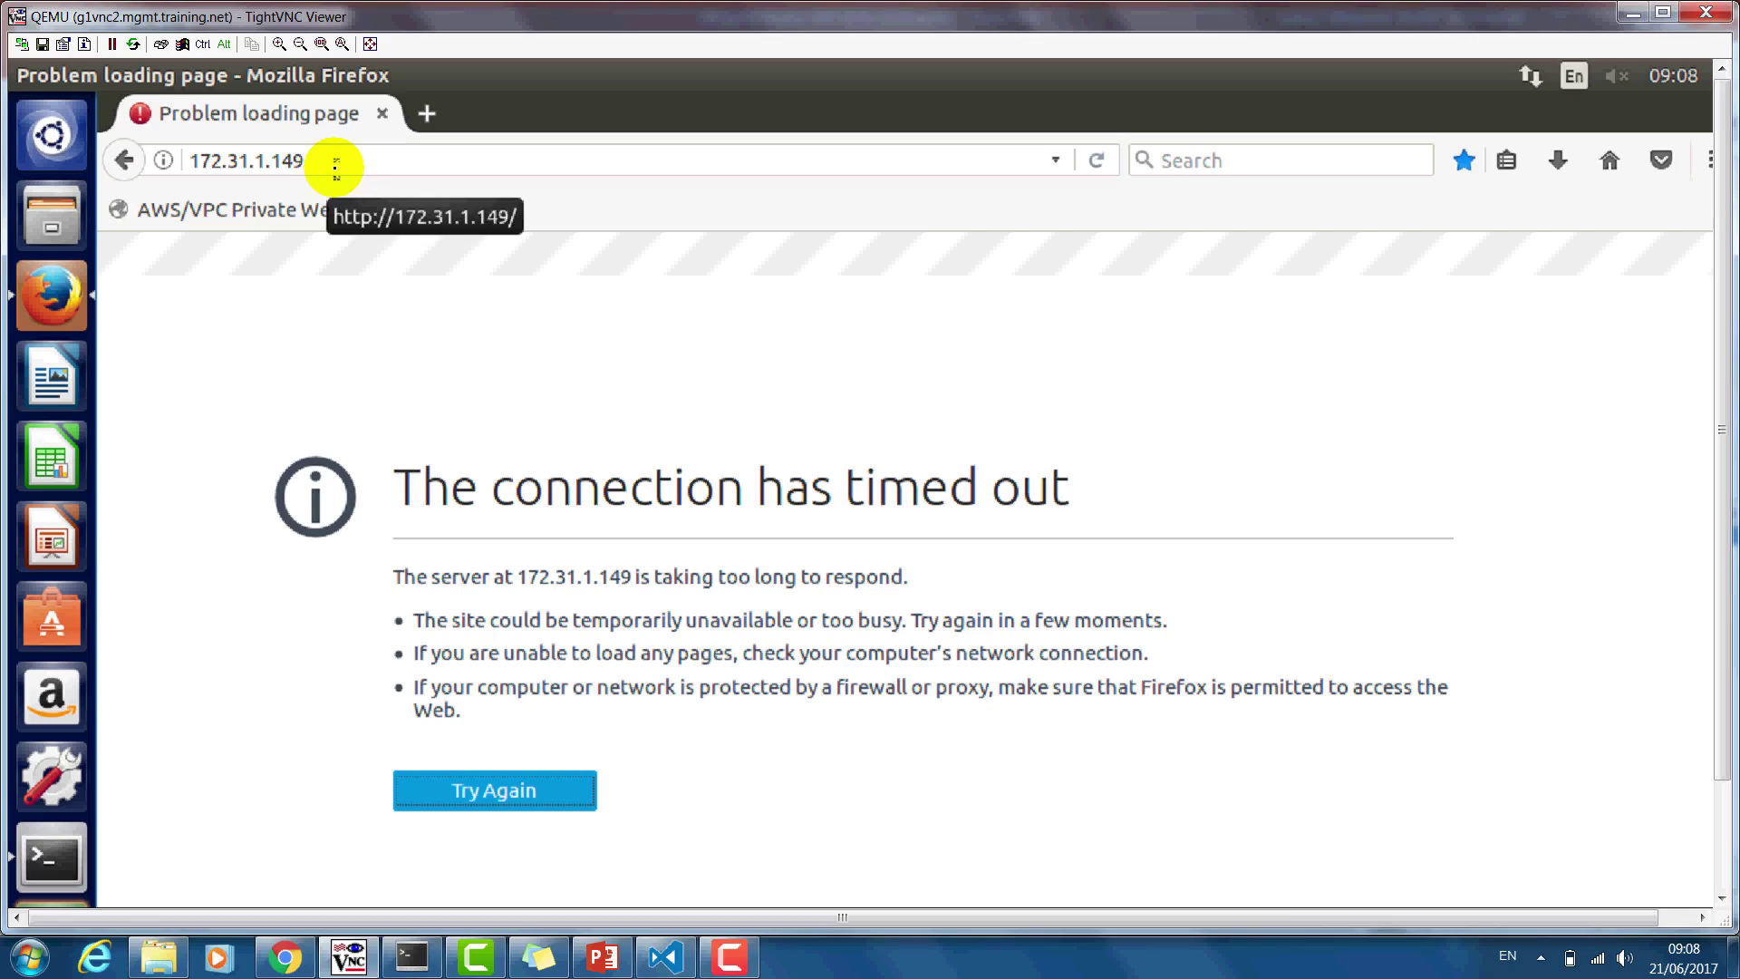
# Step: Try to load the private AWS web server at 172.31.1.149 in the remote desktop's Firefox
pyautogui.click(334, 165)
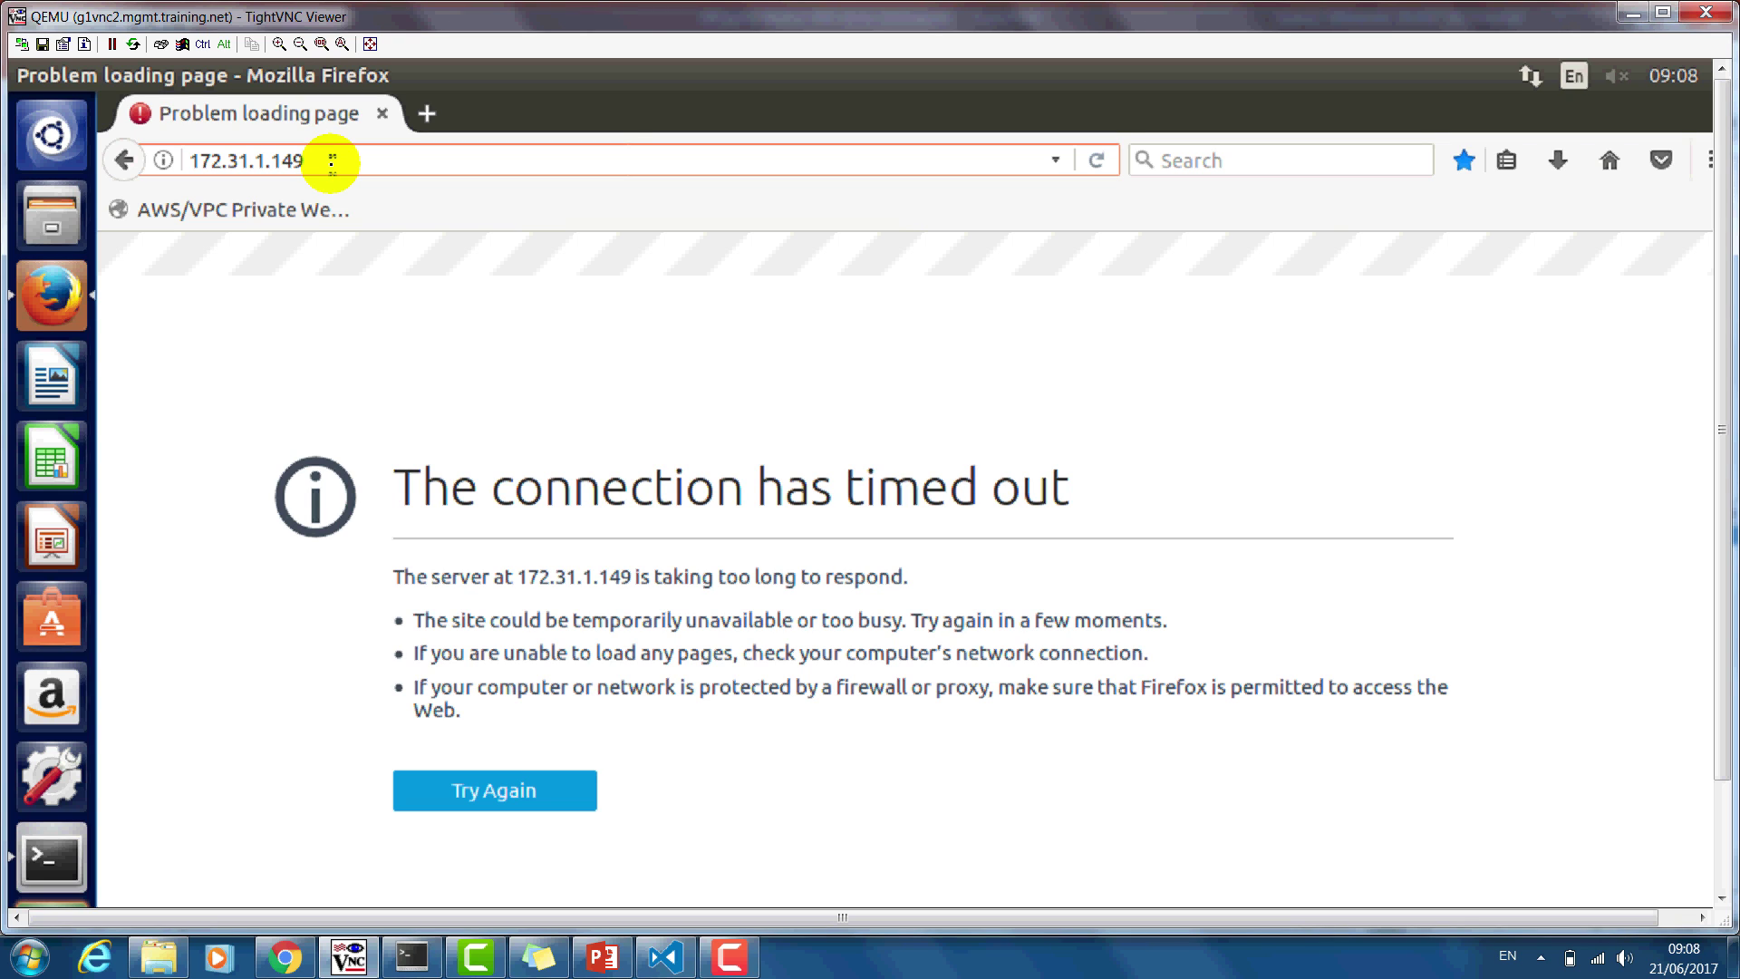
pyautogui.press('Return')
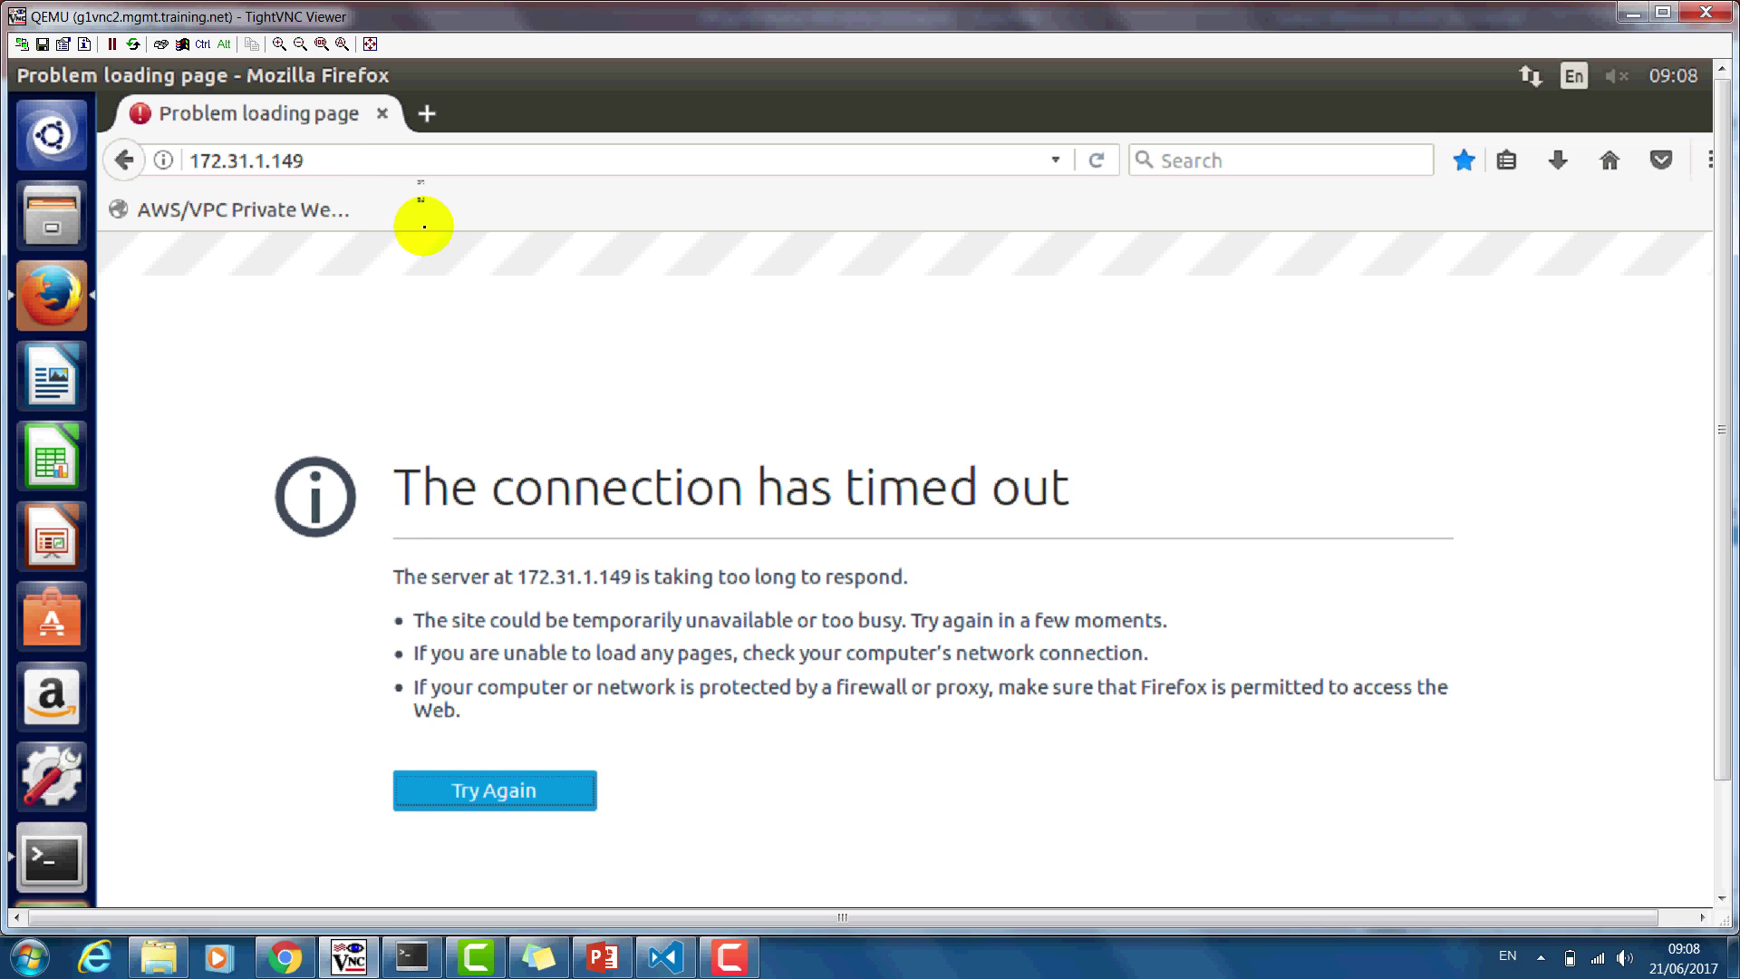
# Step: Switch to CloudBand Network Director in Chrome and check the AWS branch service's Deploy job and child jobs from its events log
pyautogui.click(285, 957)
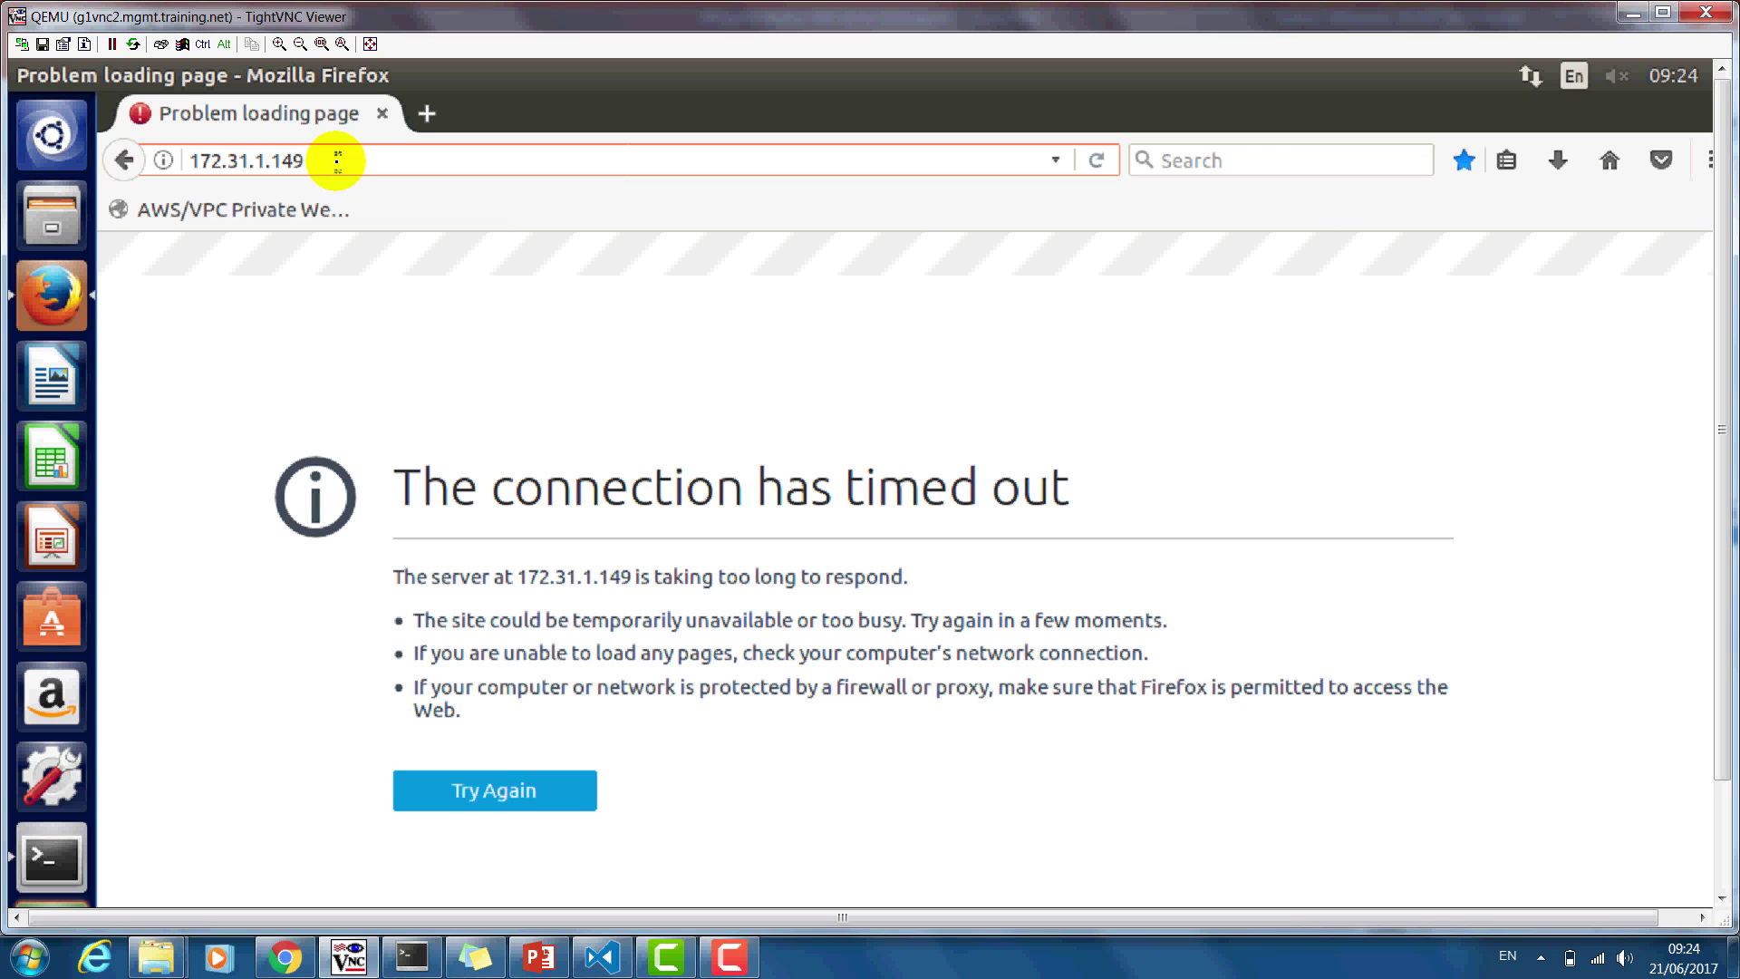
pyautogui.click(288, 959)
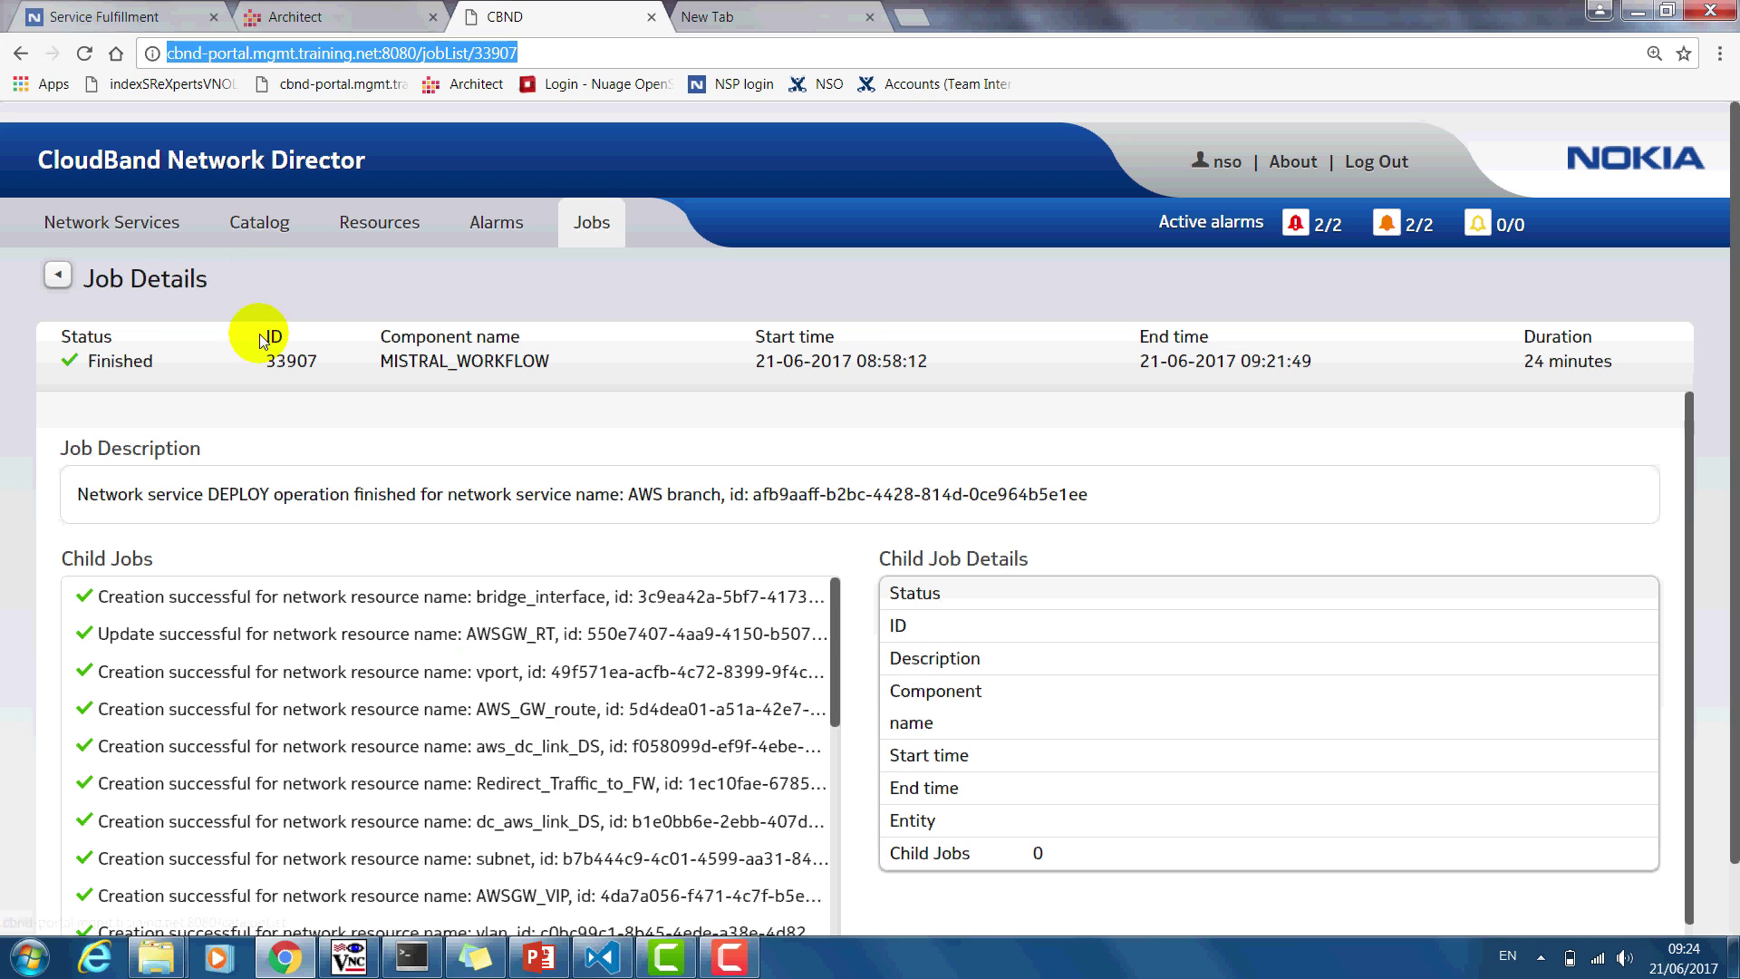
pyautogui.click(139, 231)
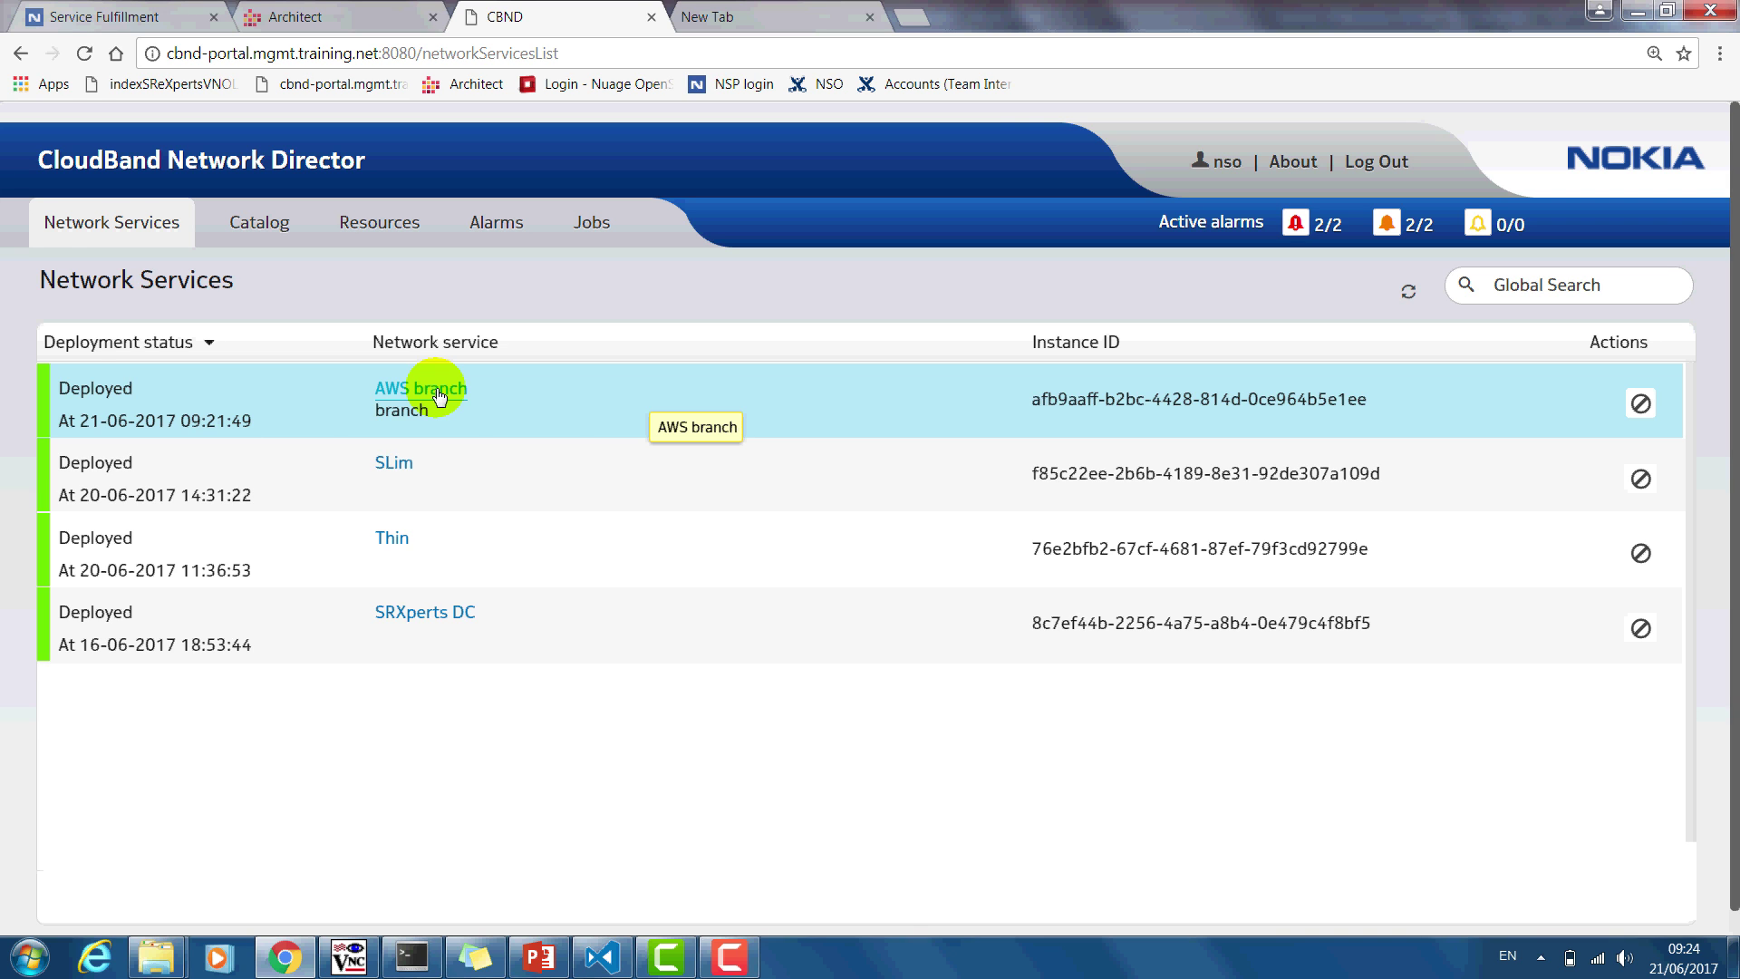
pyautogui.click(438, 397)
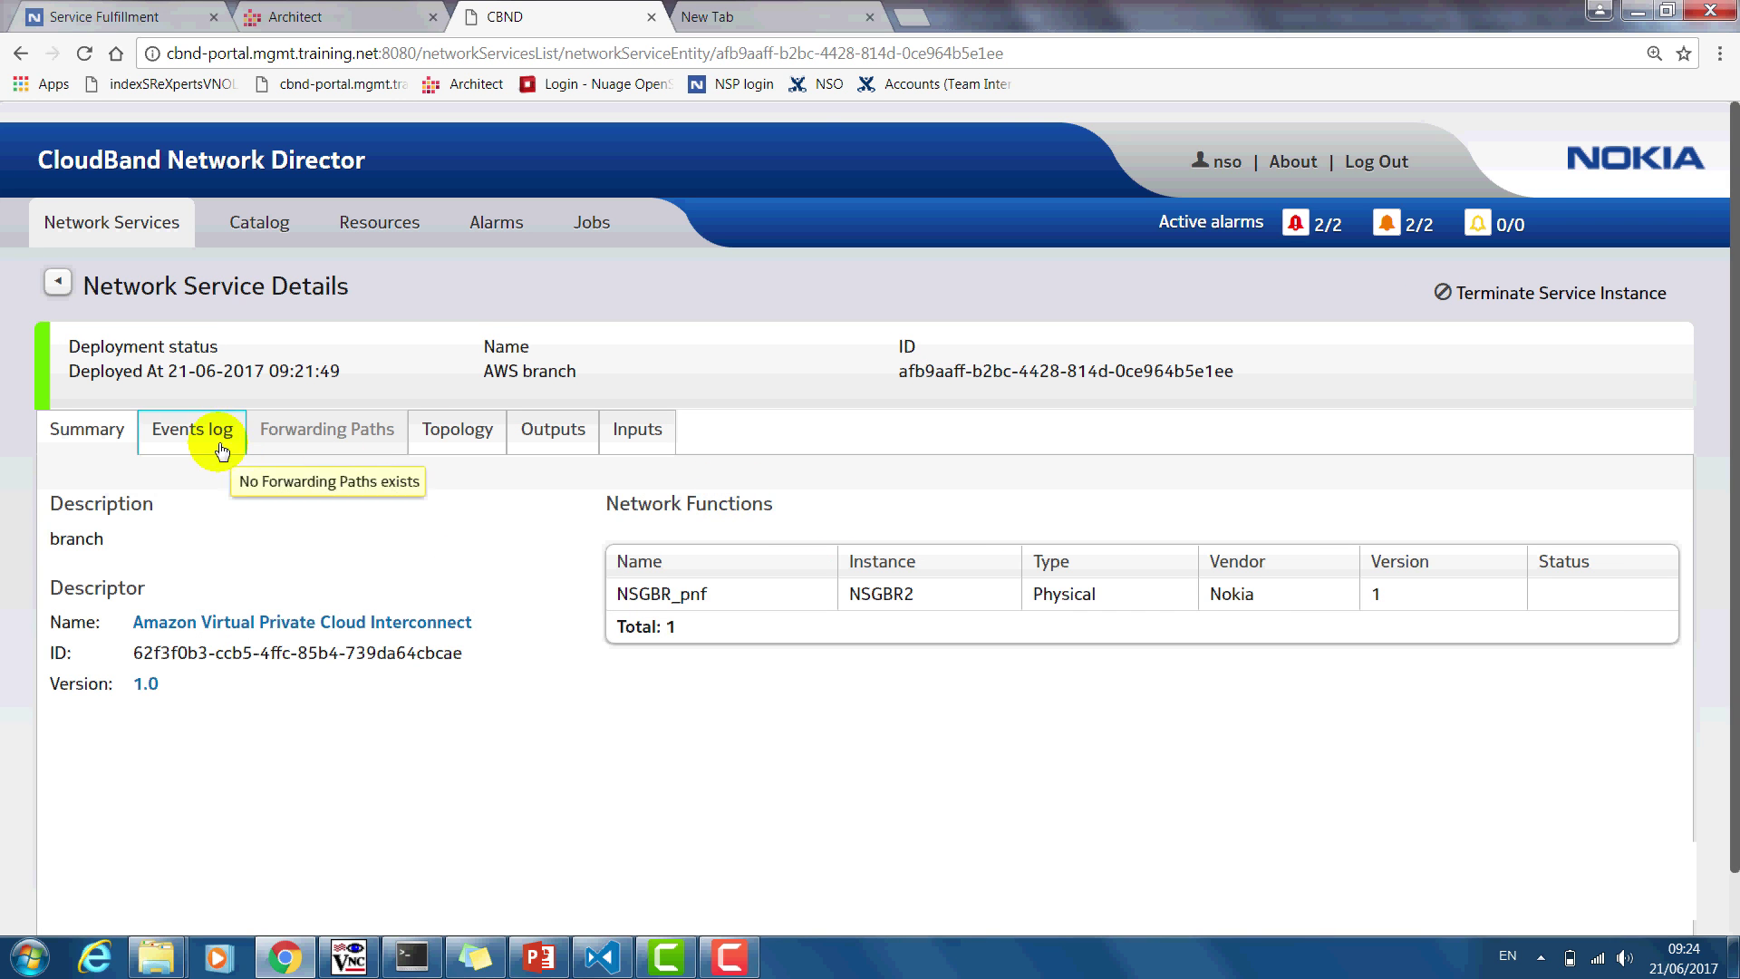
pyautogui.click(222, 449)
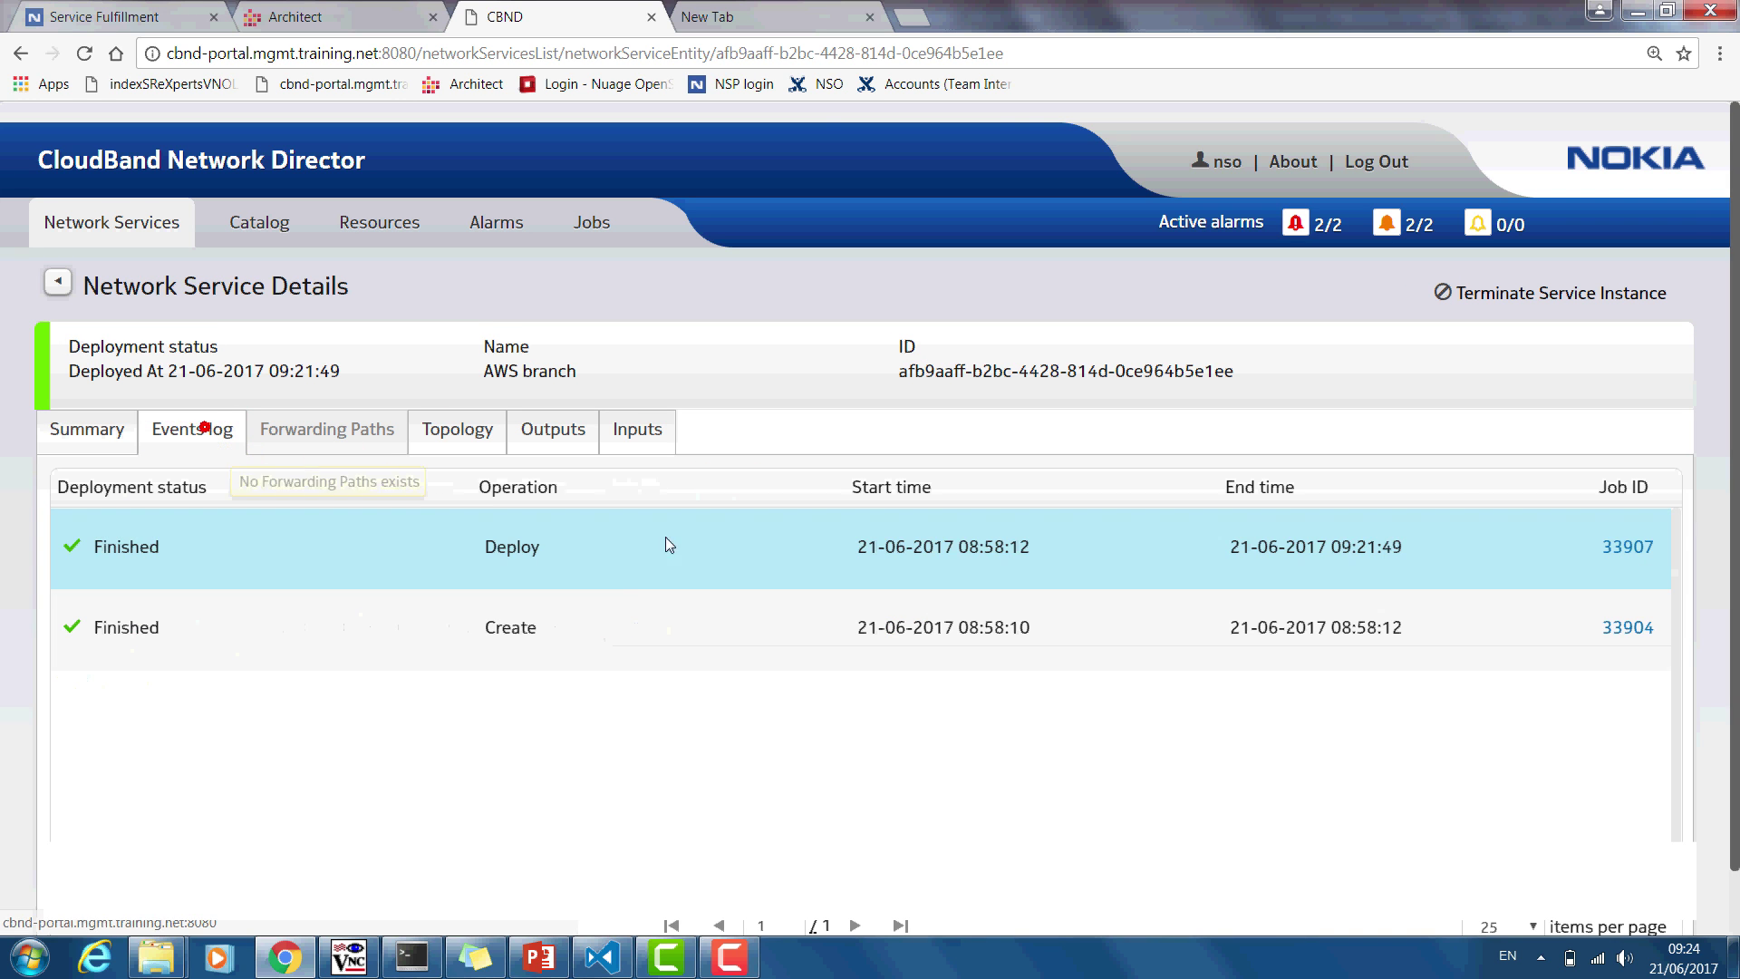
pyautogui.click(1642, 549)
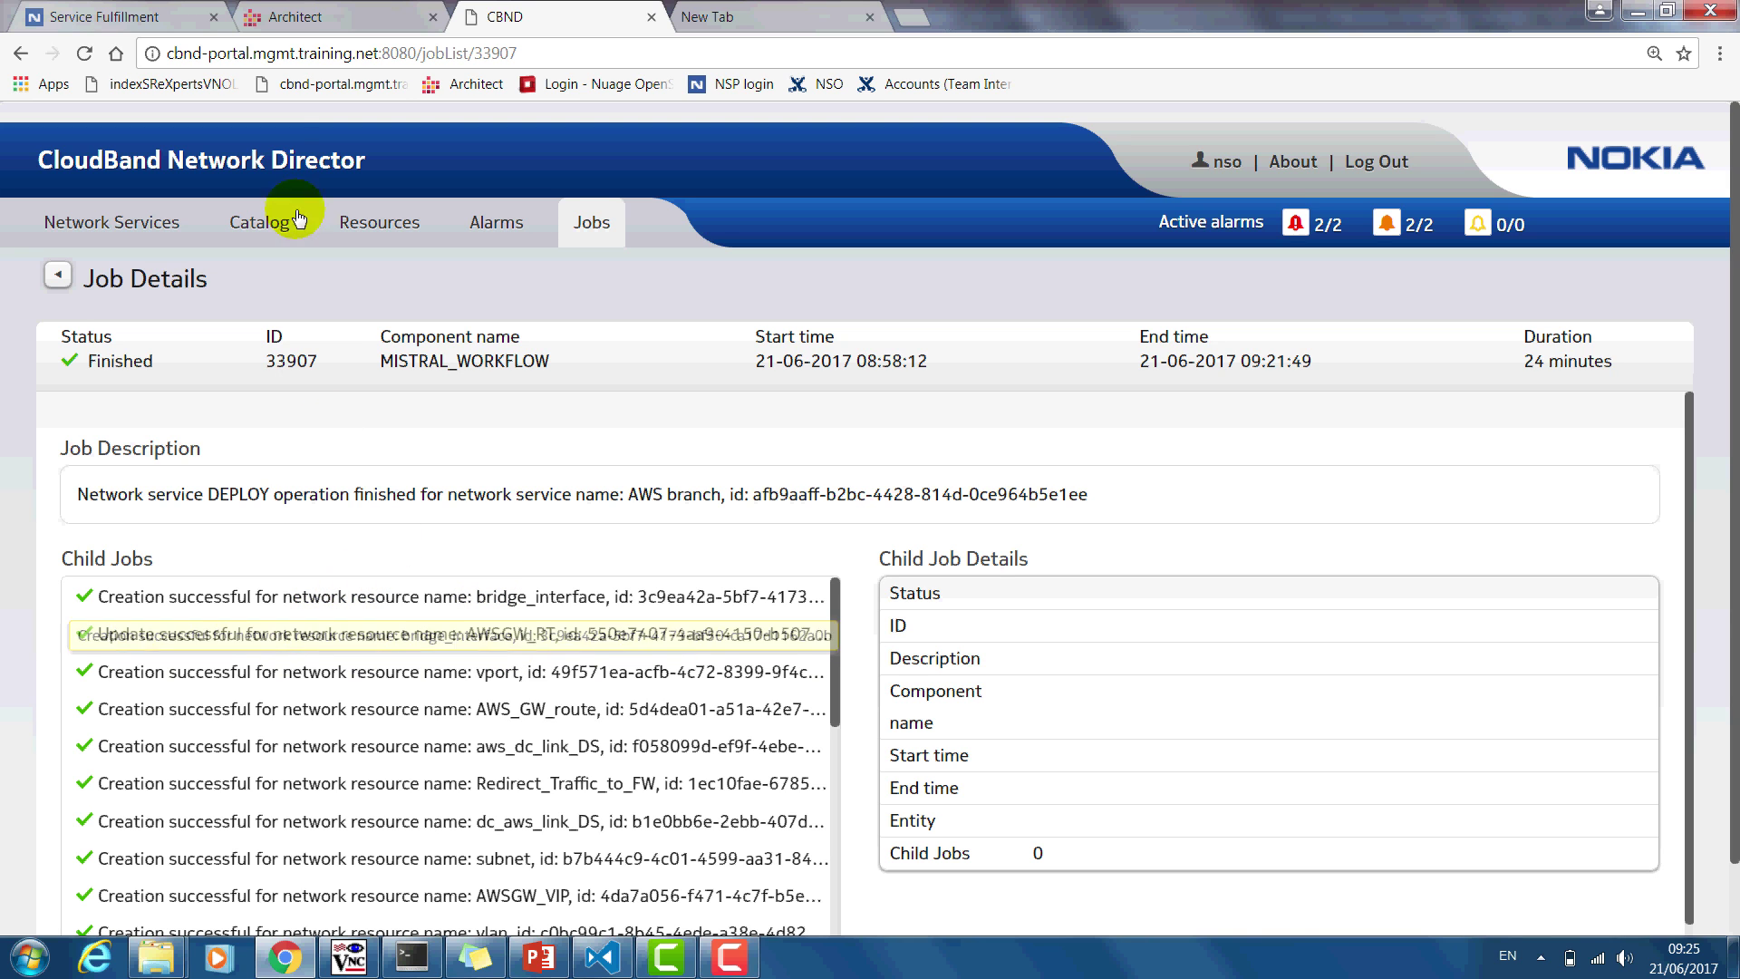
# Step: Return to the TightVNC remote desktop and request the web page at 172.31.1.149 again in Firefox
pyautogui.click(349, 956)
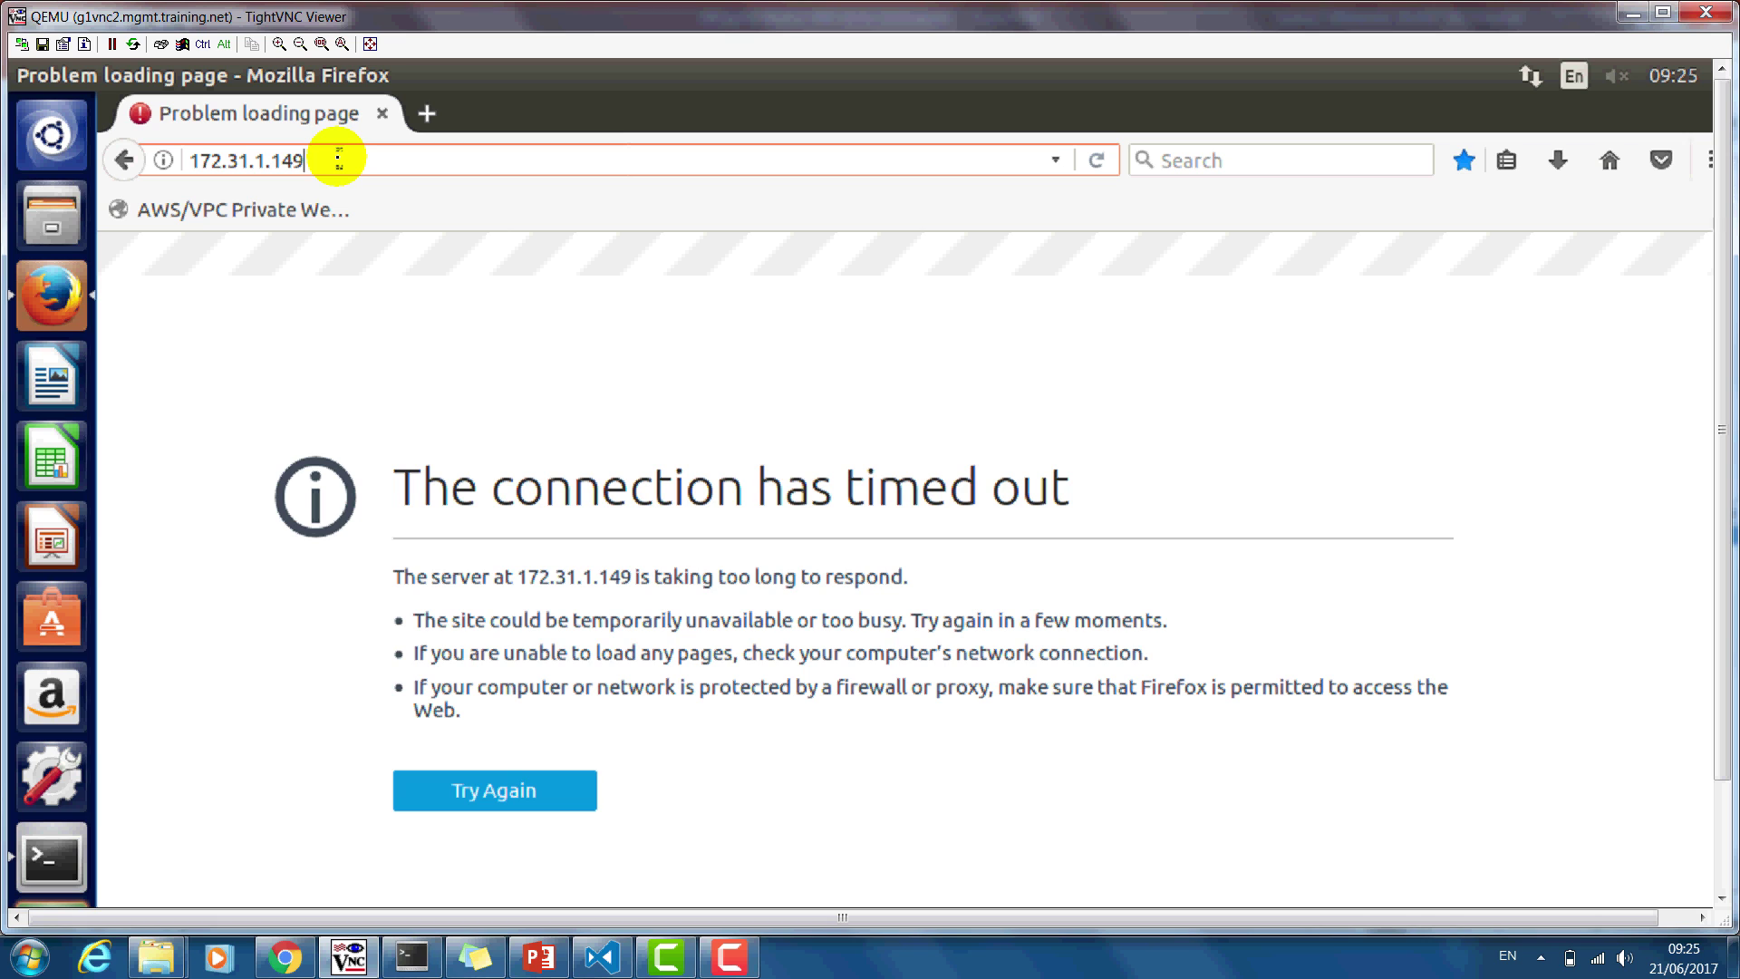
pyautogui.press('Return')
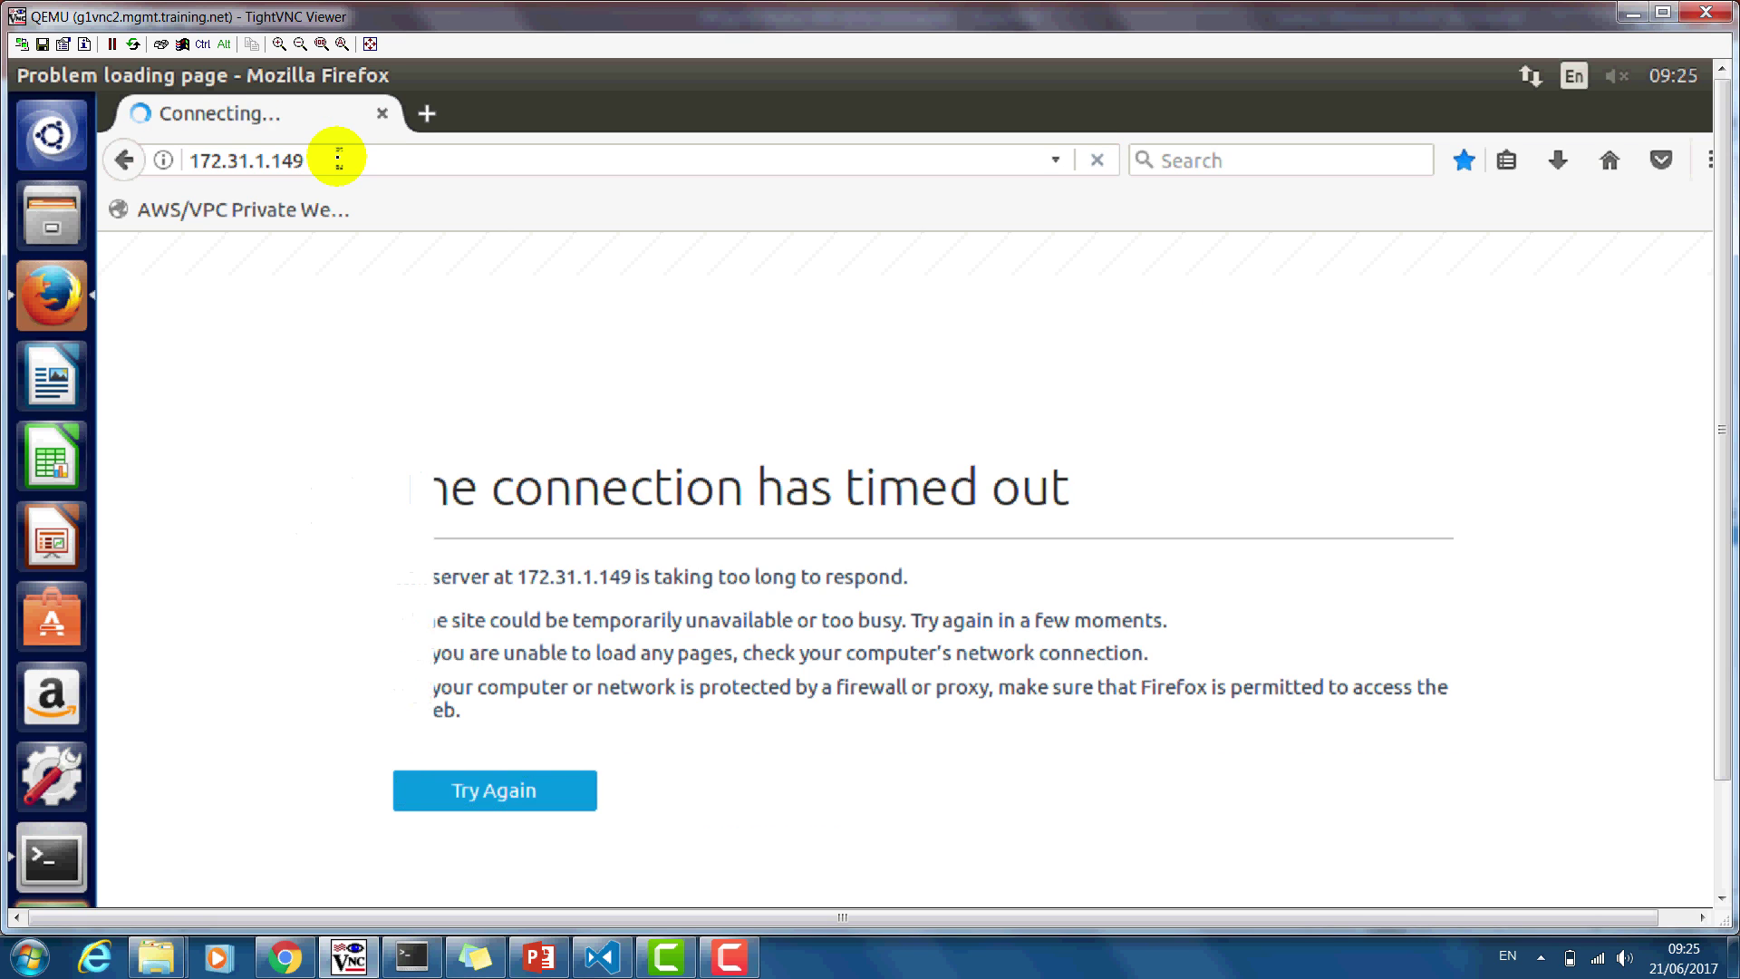